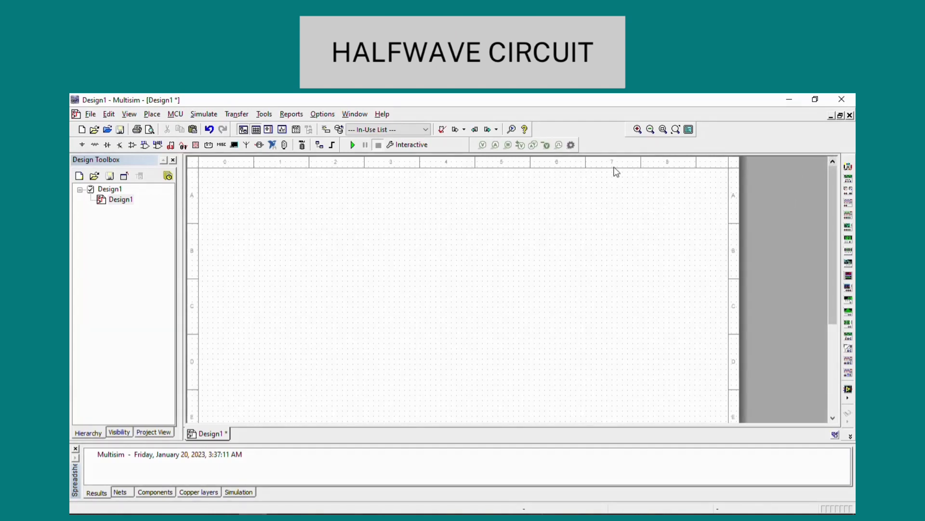
Place an AC_POWER source from the Sources group on the blank schematic
left_click(82, 145)
left_click(312, 283)
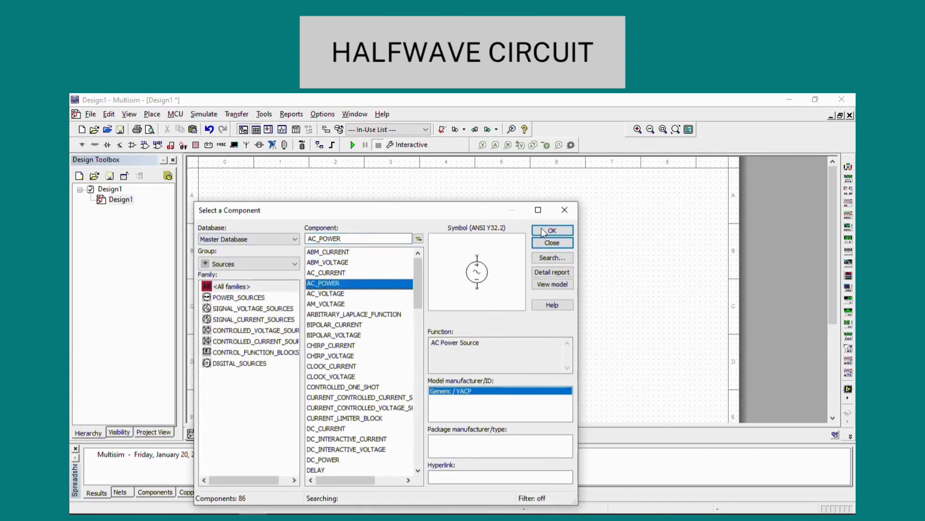
double_click(313, 284)
left_click(315, 315)
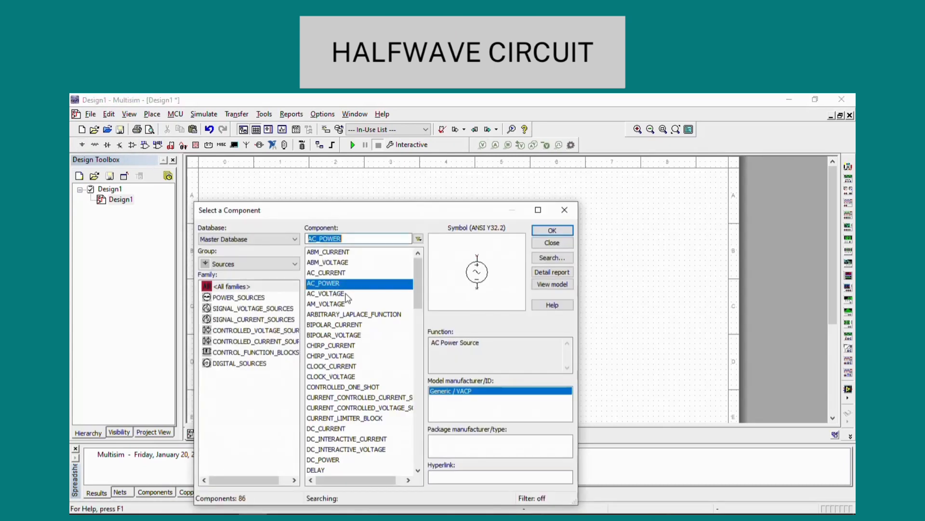
left_click(552, 243)
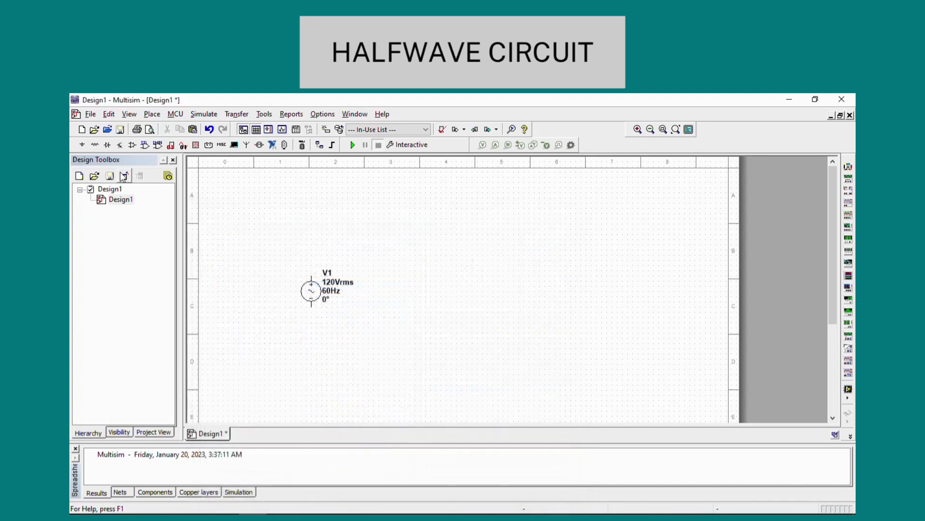
Place a DIODE from the DIODES_VIRTUAL family above and beside the AC source
left_click(107, 145)
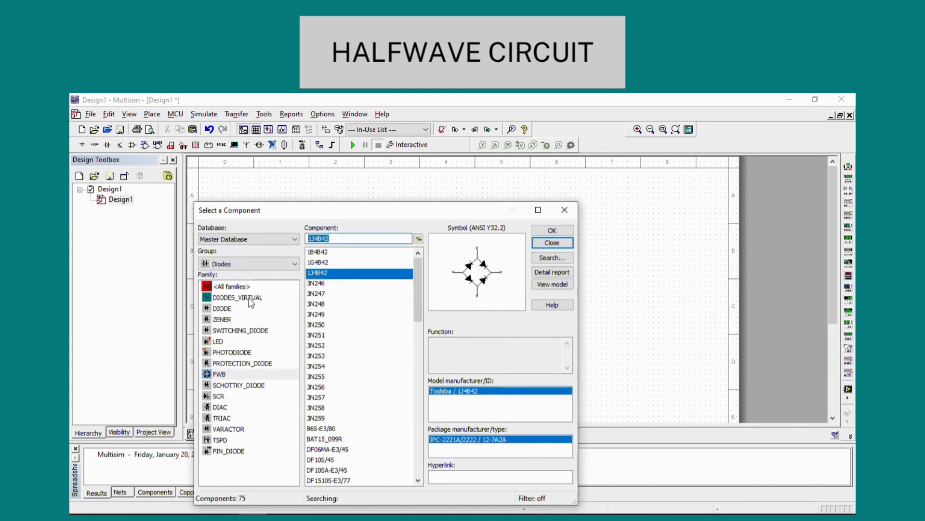
left_click(237, 298)
left_click(552, 230)
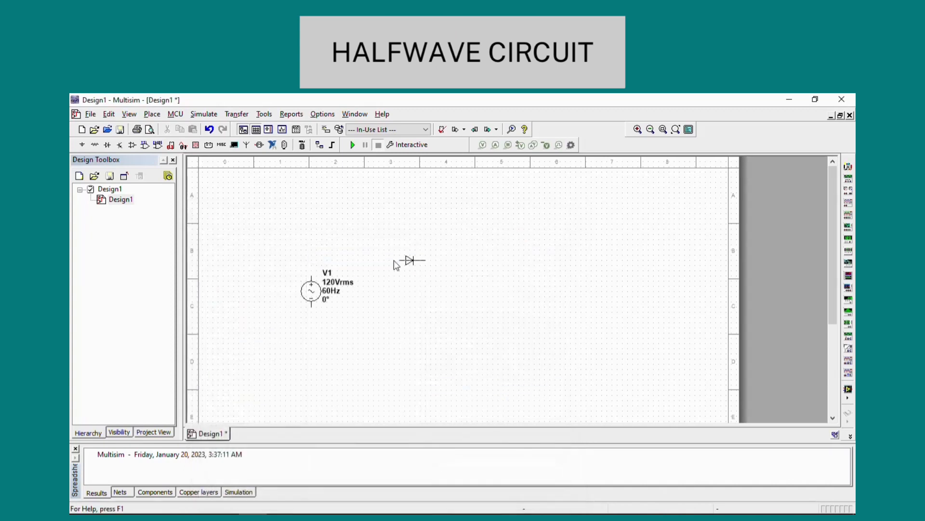
left_click(377, 264)
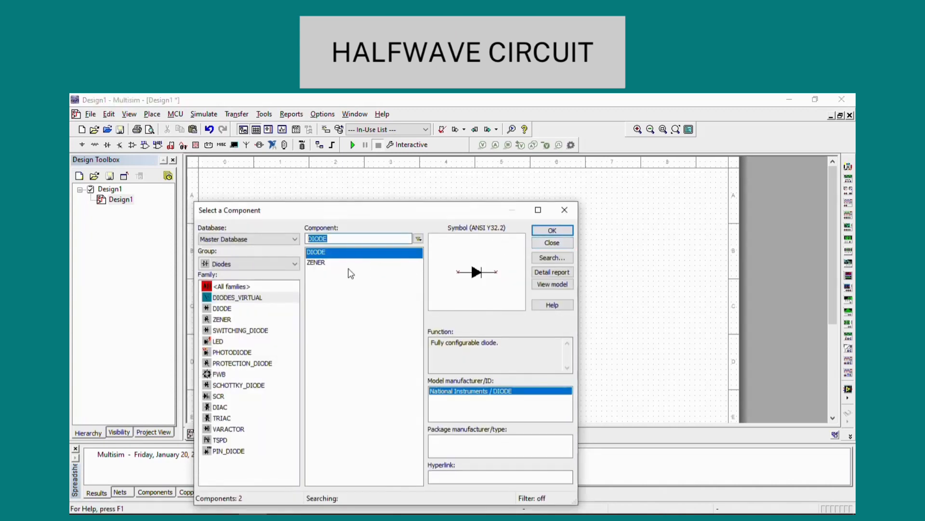
left_click(552, 242)
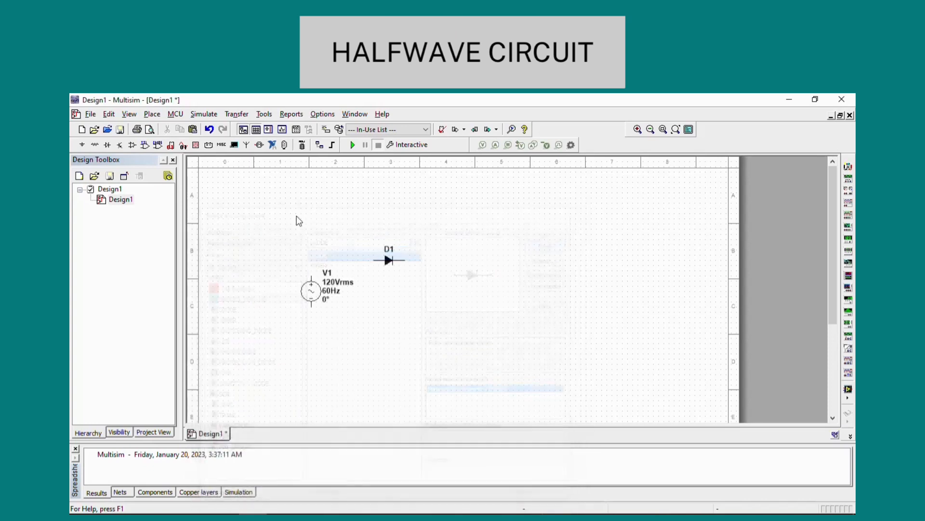
Place a 1 kΩ resistor from the RESISTOR family on the far side of the diode from the source
left_click(103, 146)
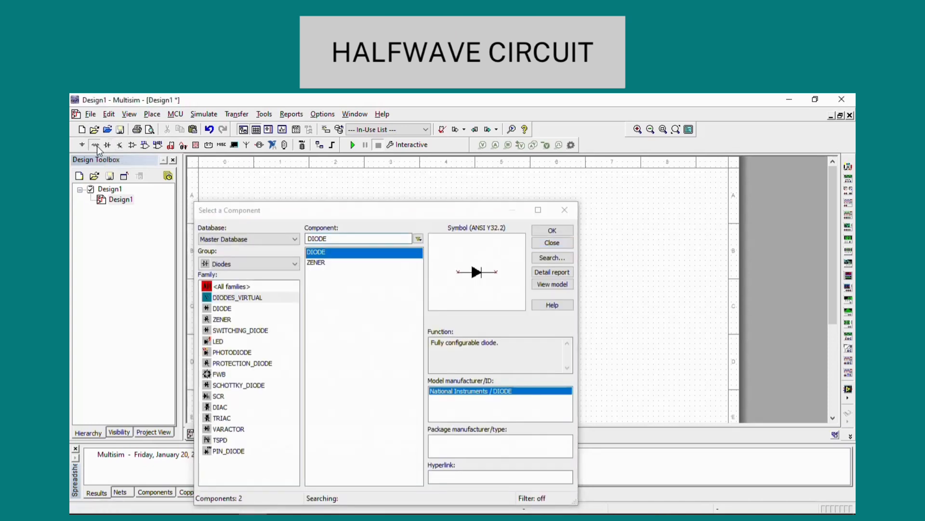
left_click(96, 145)
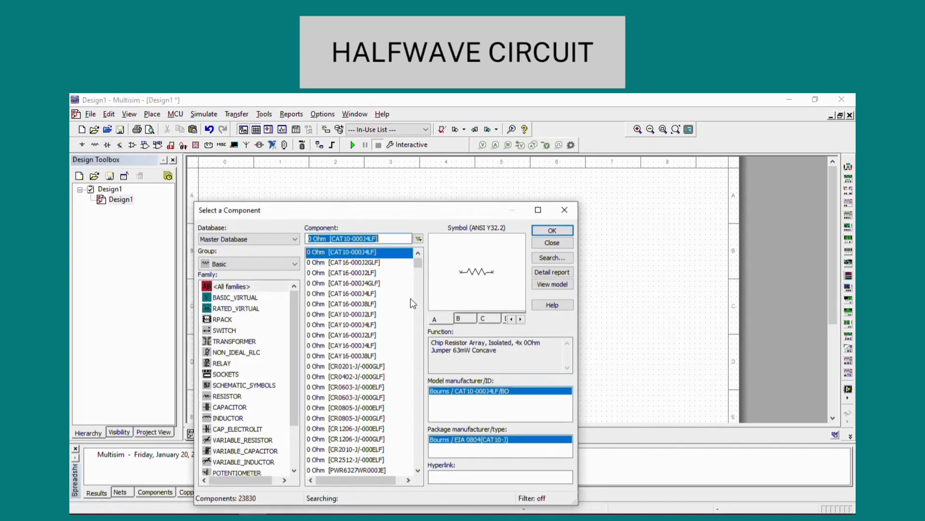
left_click(229, 396)
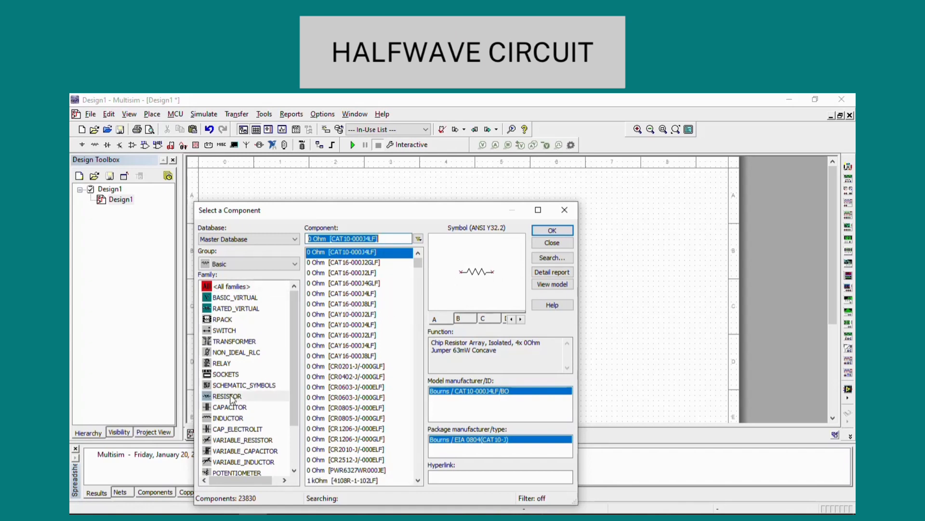
left_click(553, 230)
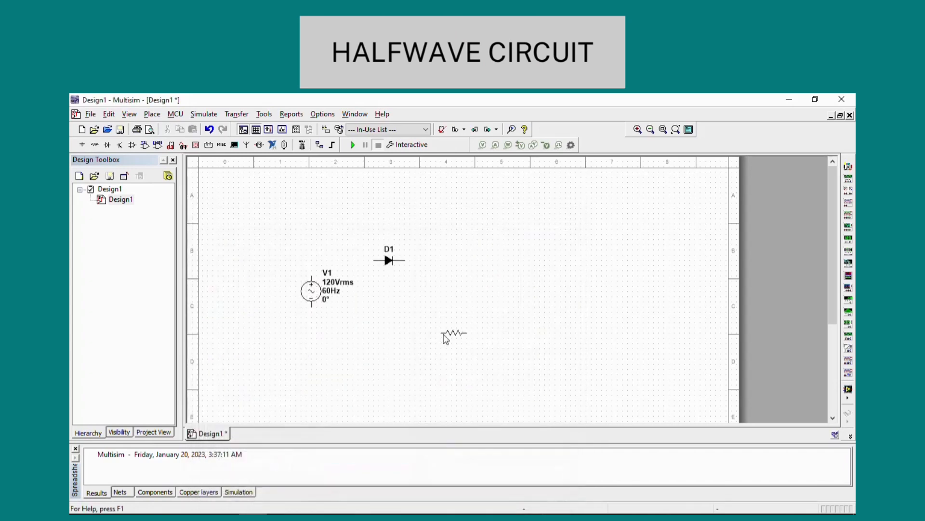
left_click(438, 296)
left_click(553, 243)
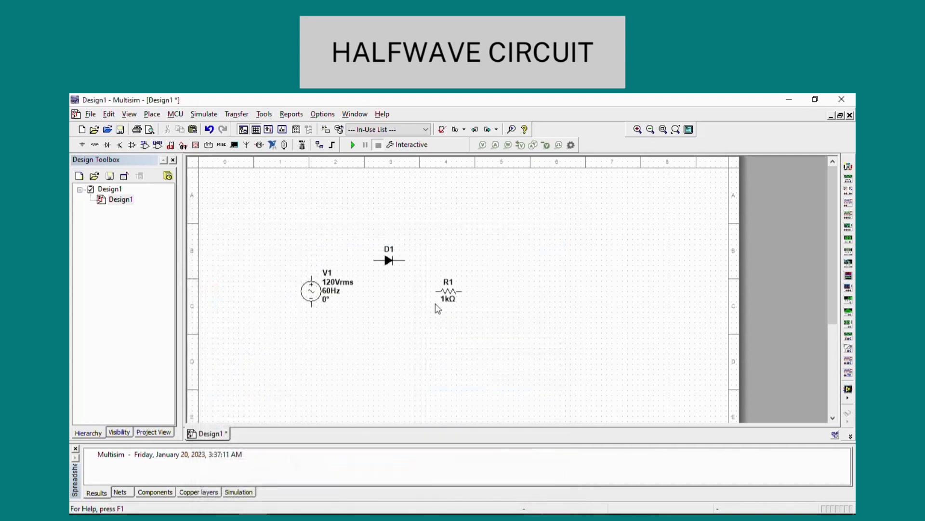
Rotate resistor R1 90 degrees so that it stands vertically
left_click(449, 294)
right_click(452, 293)
left_click(537, 182)
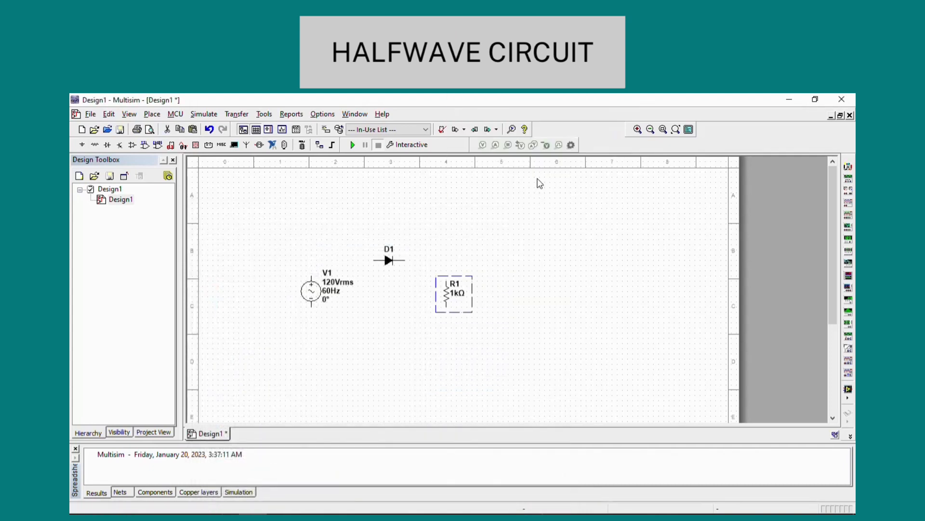
Wire source V1, diode D1 and resistor R1 in series and close the loop back to the source's negative terminal
left_click(312, 277)
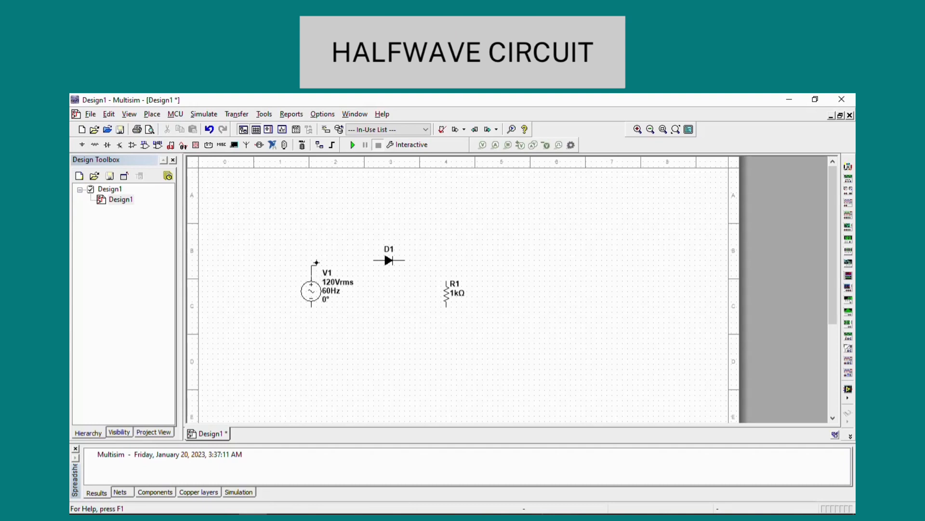
left_click(373, 260)
left_click(445, 284)
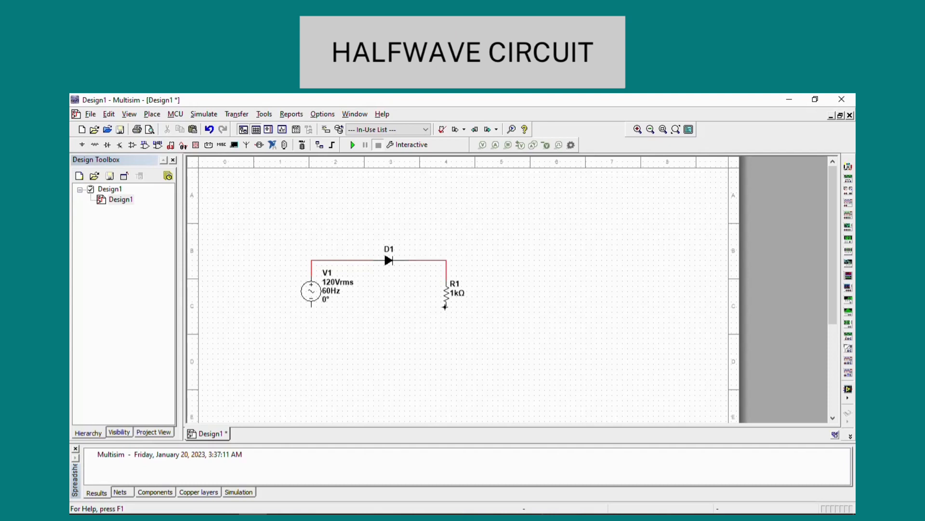
left_click(445, 307)
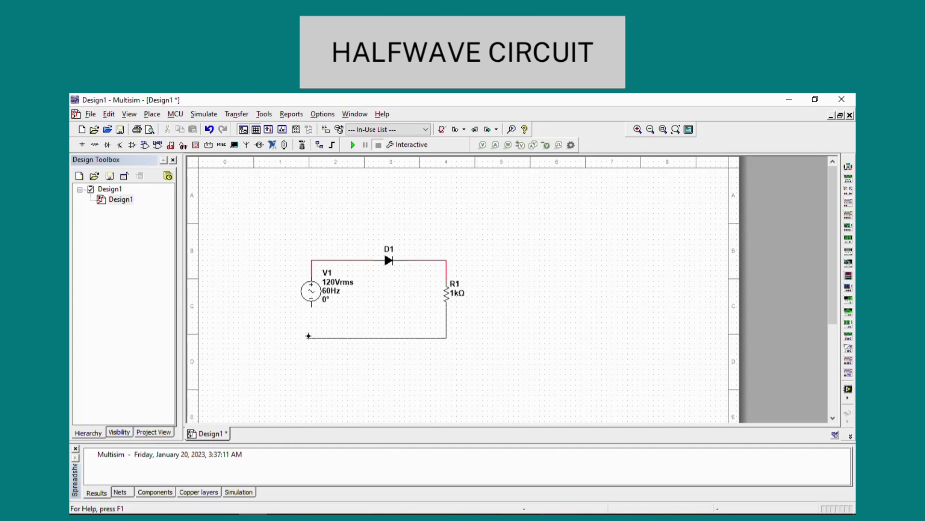
left_click(312, 308)
Place a Tektronix oscilloscope above the circuit, beyond the resistor
left_click(849, 372)
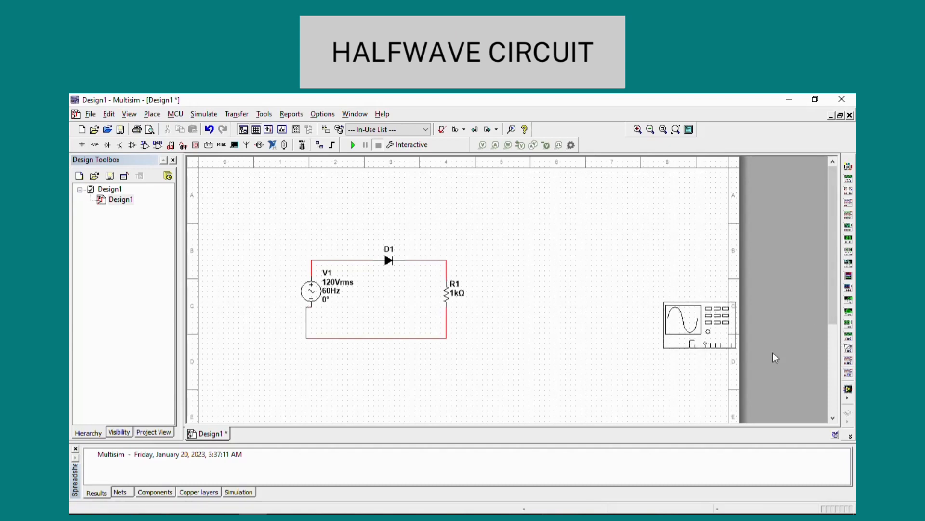
left_click(536, 248)
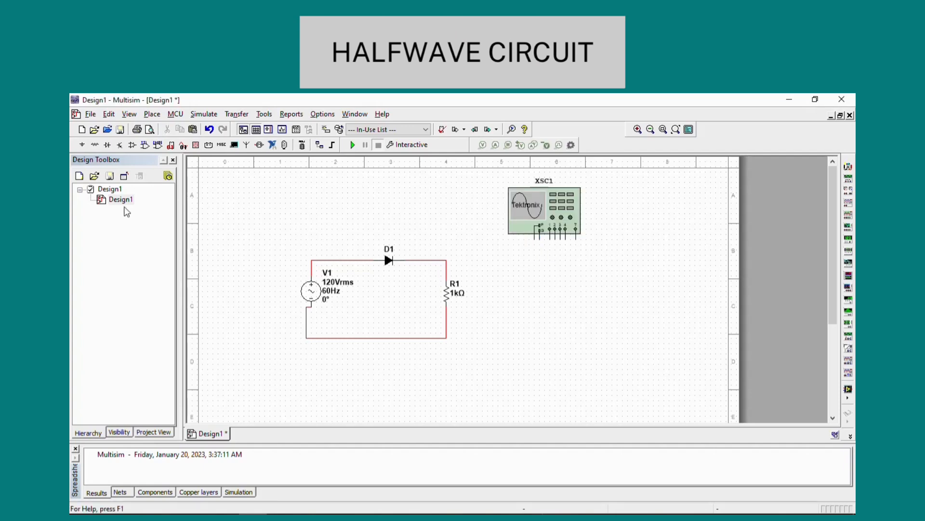
Place a GROUND symbol from the Sources group on the circuit's lower wire near the AC source
left_click(81, 145)
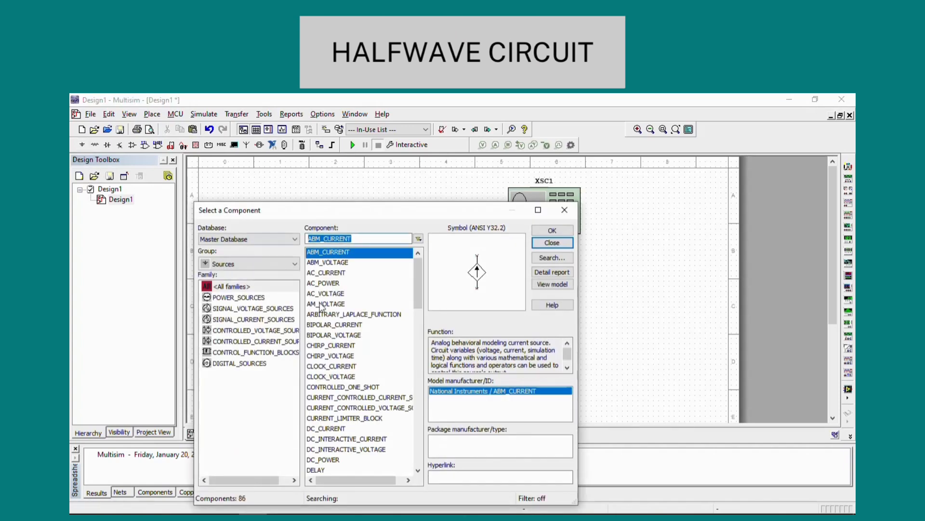
scroll(325, 408, "down", 4)
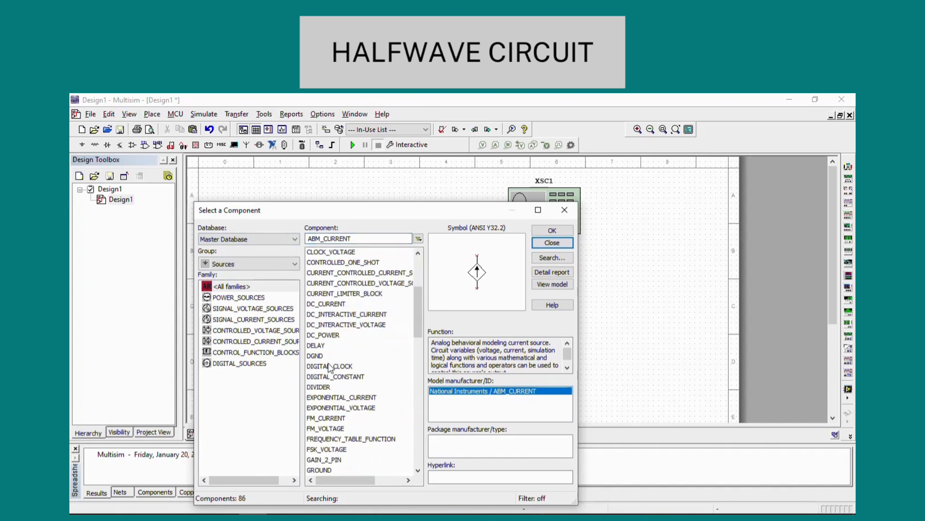
scroll(322, 390, "down", 3)
left_click(333, 377)
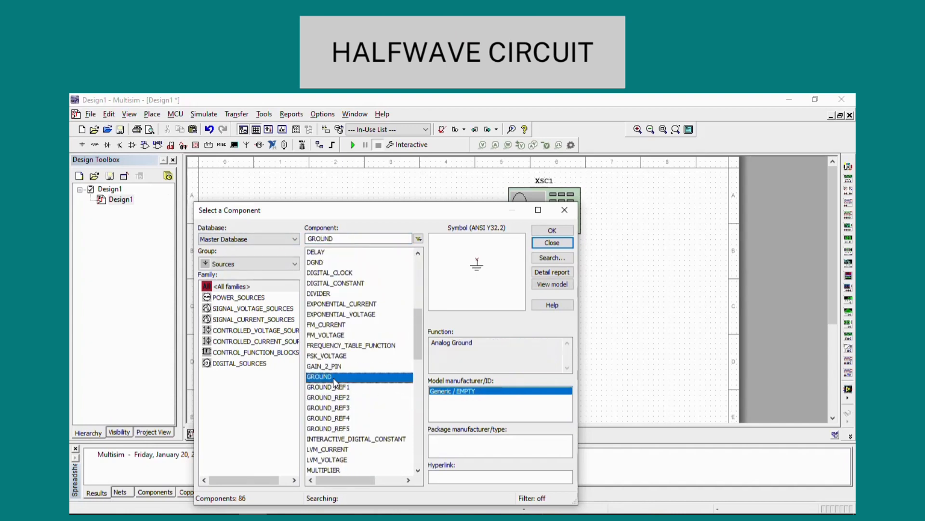
left_click(552, 230)
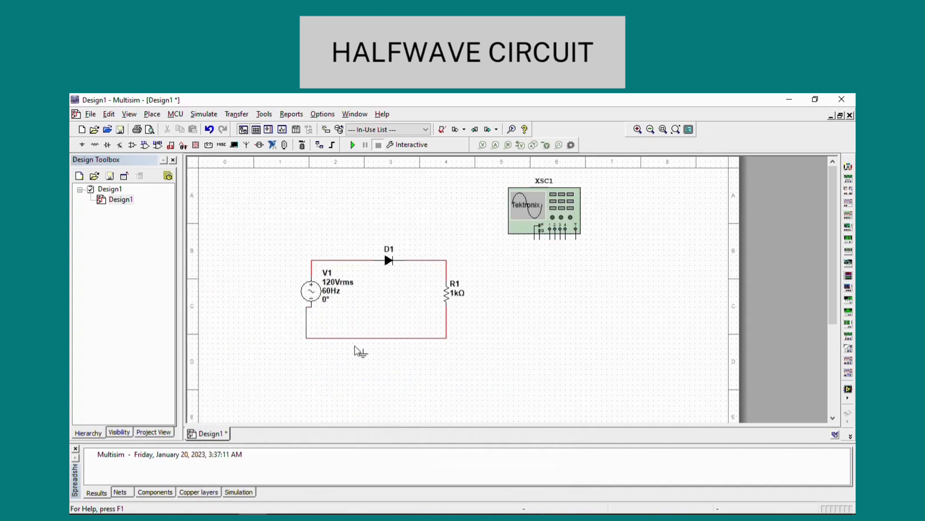
left_click(316, 341)
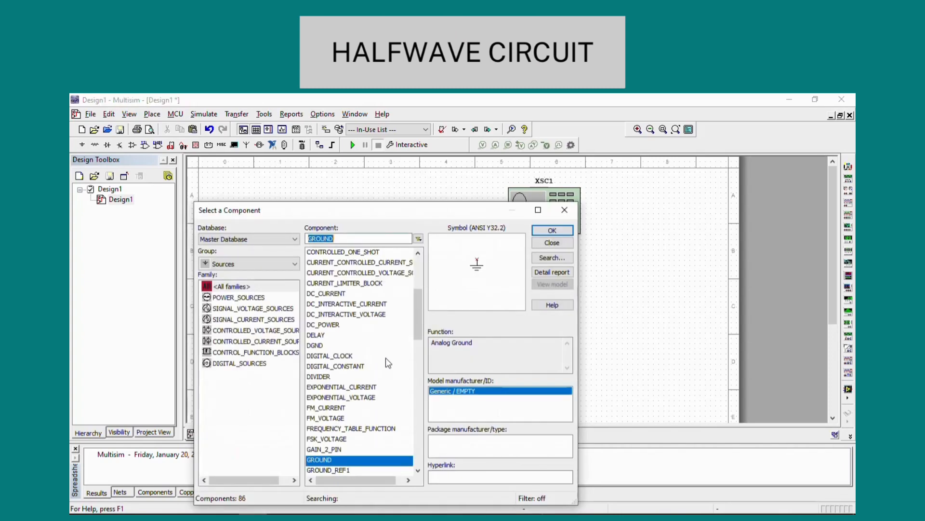
left_click(333, 356)
left_click(570, 248)
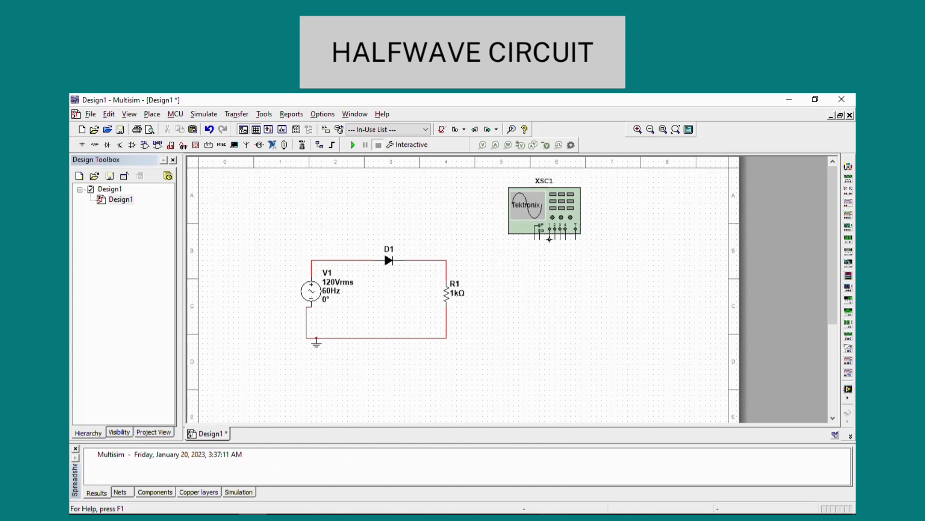
Wire oscilloscope channel 1 to the source side of the diode, channel 2 to the resistor's upper end, and its ground terminal to the lower wire
left_click(550, 237)
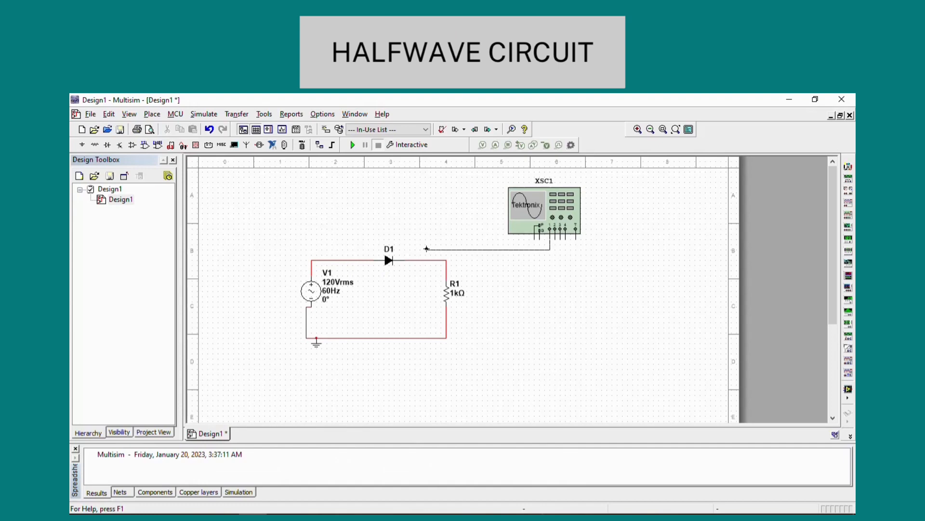
left_click(332, 257)
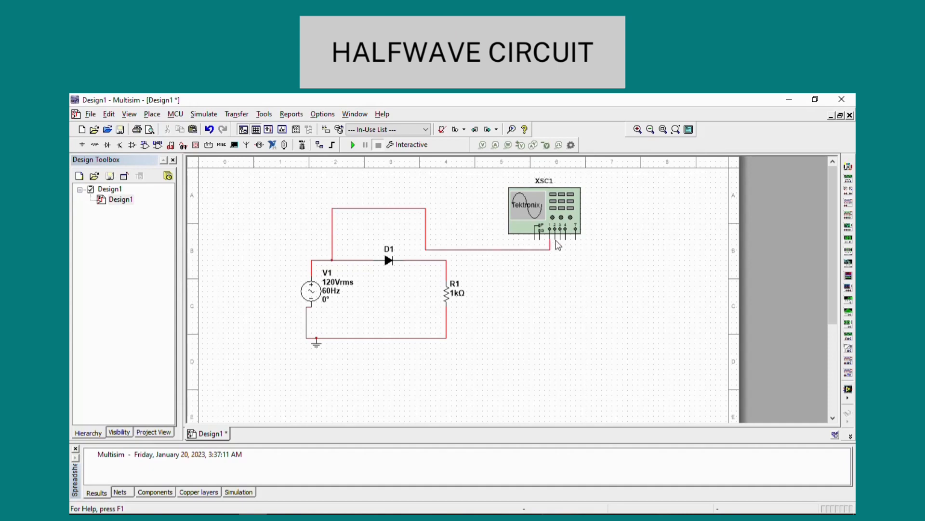
left_click(555, 239)
left_click(447, 273)
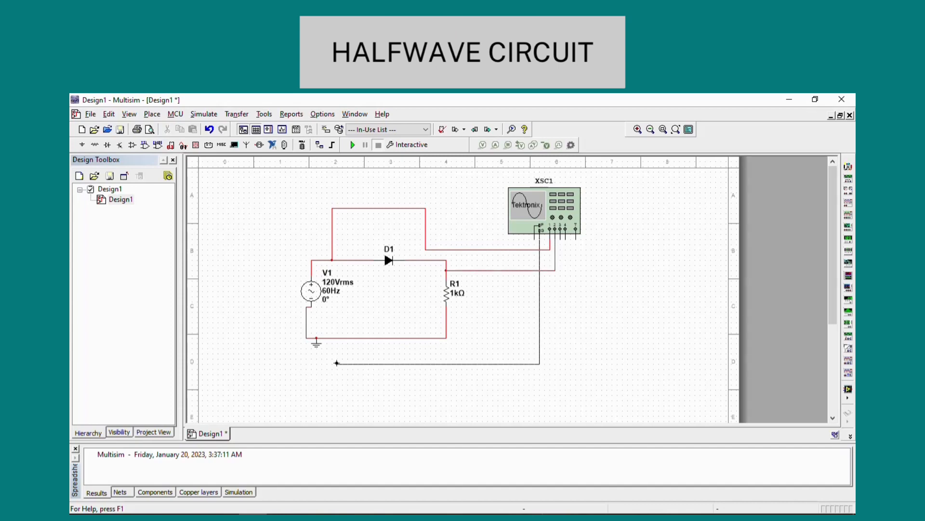
left_click(332, 338)
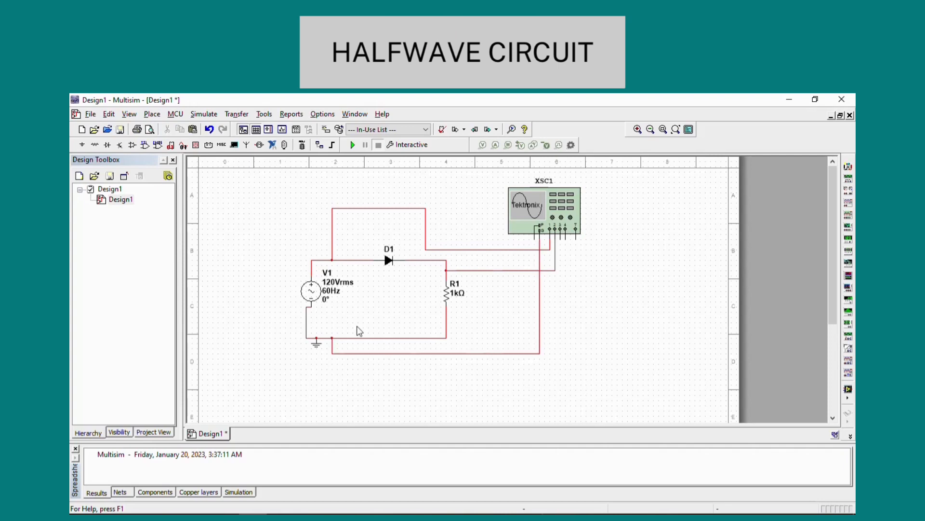
Open the front panel of oscilloscope XSC1, power it on and display its measurement settings
double_click(523, 214)
left_click(264, 392)
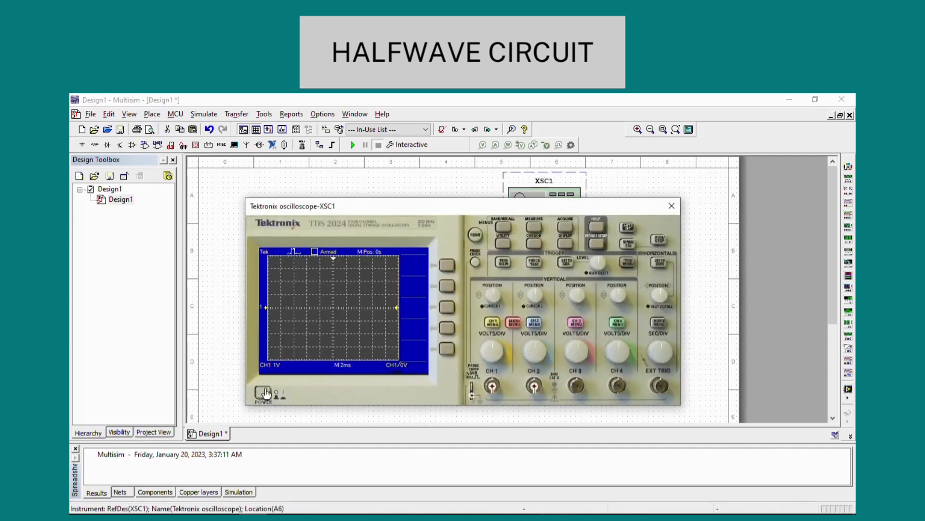
left_click(534, 228)
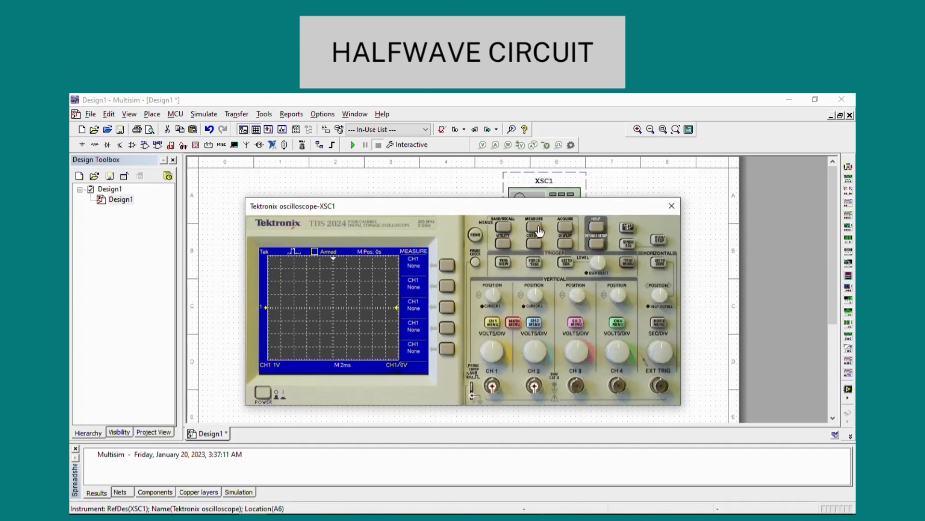
Set the first two channel 1 measurements on the oscilloscope to Freq and Period
left_click(447, 265)
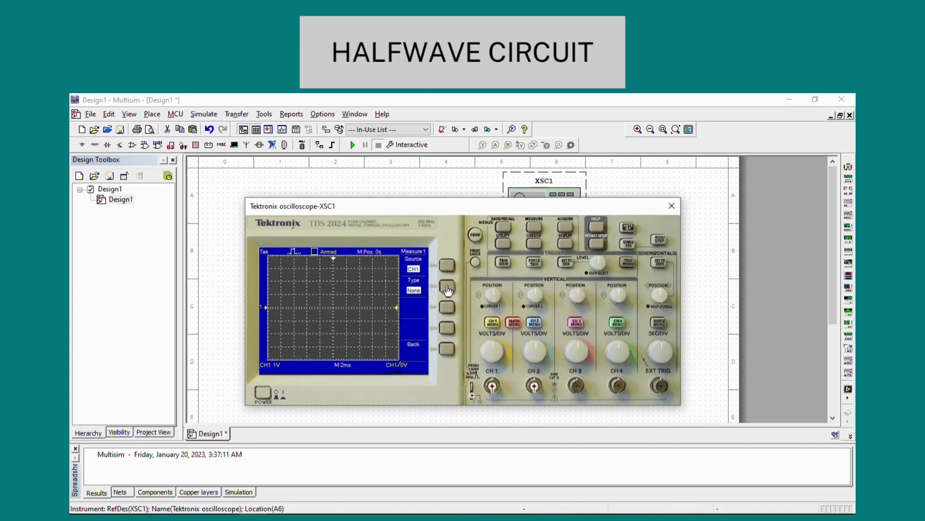
left_click(447, 286)
left_click(447, 348)
left_click(449, 287)
left_click(449, 288)
left_click(447, 348)
Set the third channel 1 measurement to Pk-Pk and return to the measurement list
left_click(448, 307)
left_click(450, 292)
left_click(450, 292)
left_click(450, 291)
left_click(449, 349)
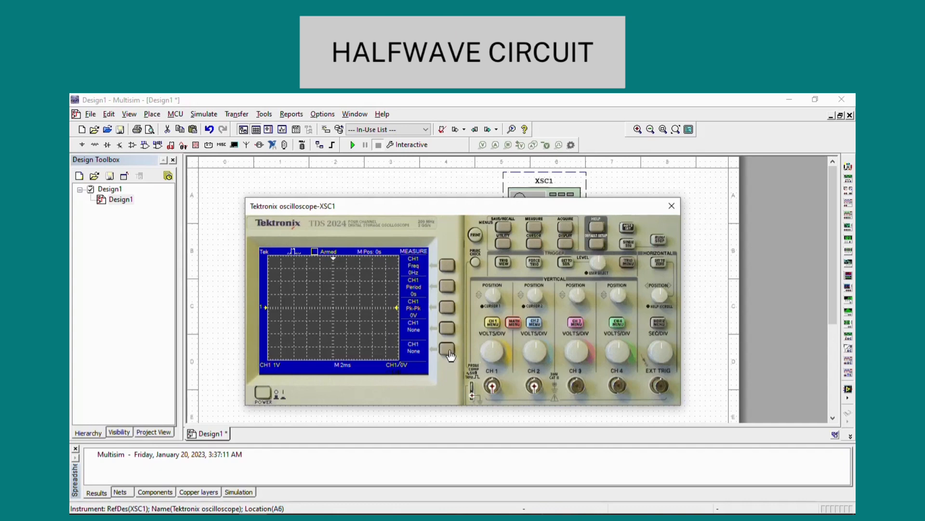
Set the fourth channel 1 measurement to Max and return to the measurement list
left_click(450, 333)
left_click(447, 289)
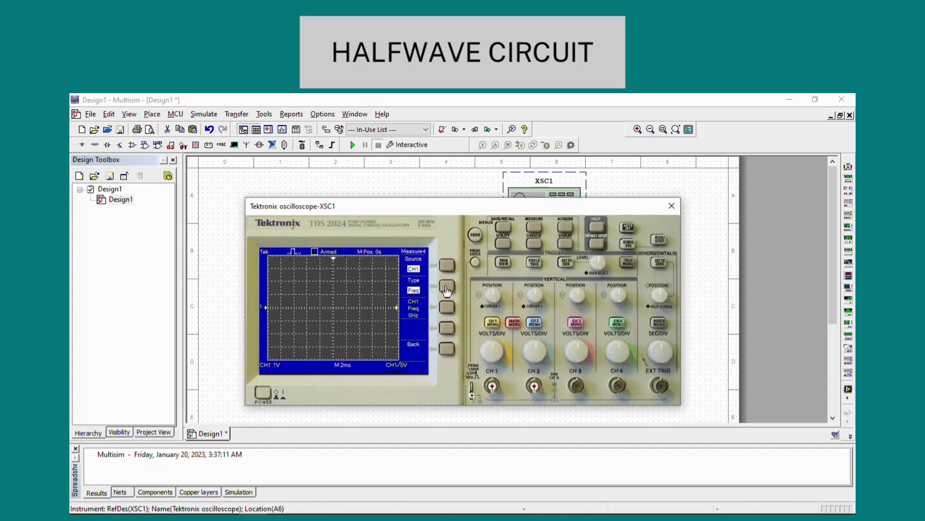
left_click(447, 290)
left_click(447, 289)
left_click(447, 289)
left_click(447, 289)
left_click(447, 290)
left_click(448, 289)
left_click(447, 349)
Set the fifth channel 1 measurement to Cyc RMS and return to the measurement list
left_click(448, 356)
left_click(448, 285)
left_click(449, 287)
left_click(448, 288)
left_click(448, 350)
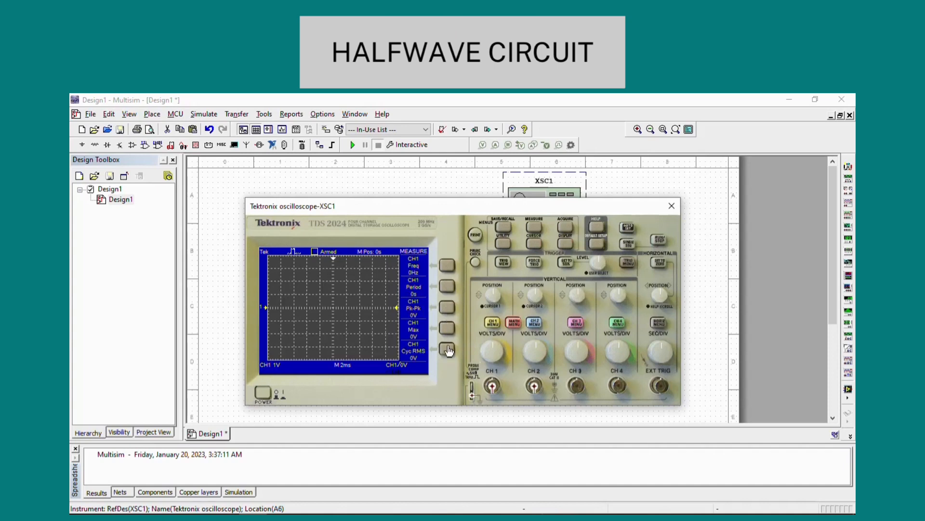
Display the oscilloscope's channel 1 settings
left_click(493, 323)
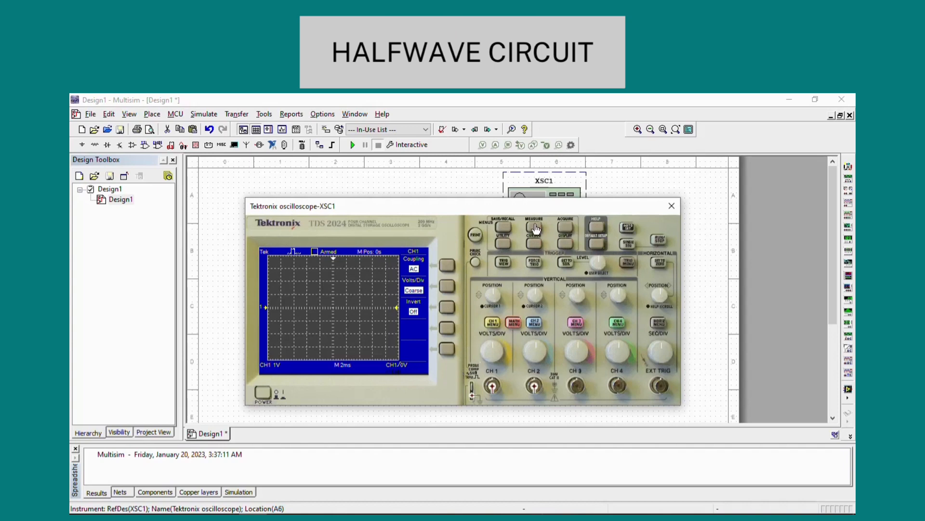
Close the oscilloscope from its measurement list, run the half-wave simulation and reopen the oscilloscope
left_click(535, 228)
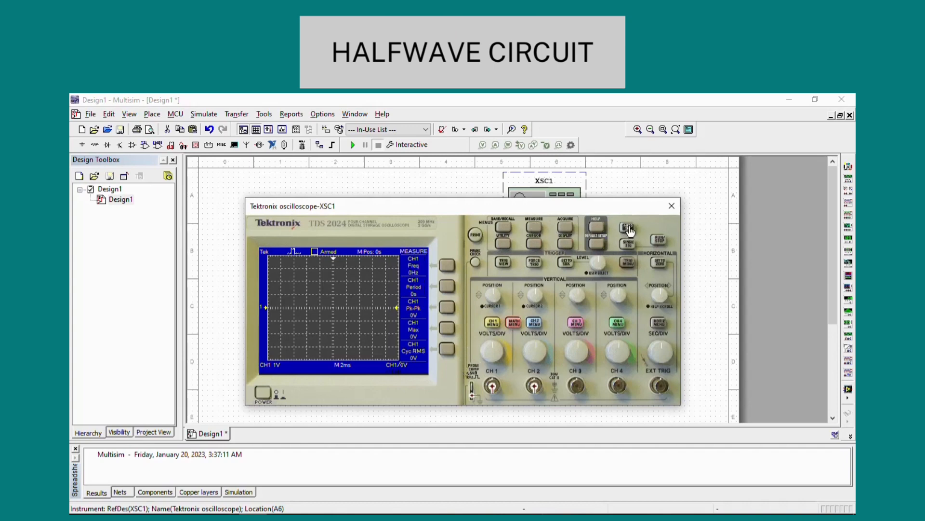
left_click(672, 206)
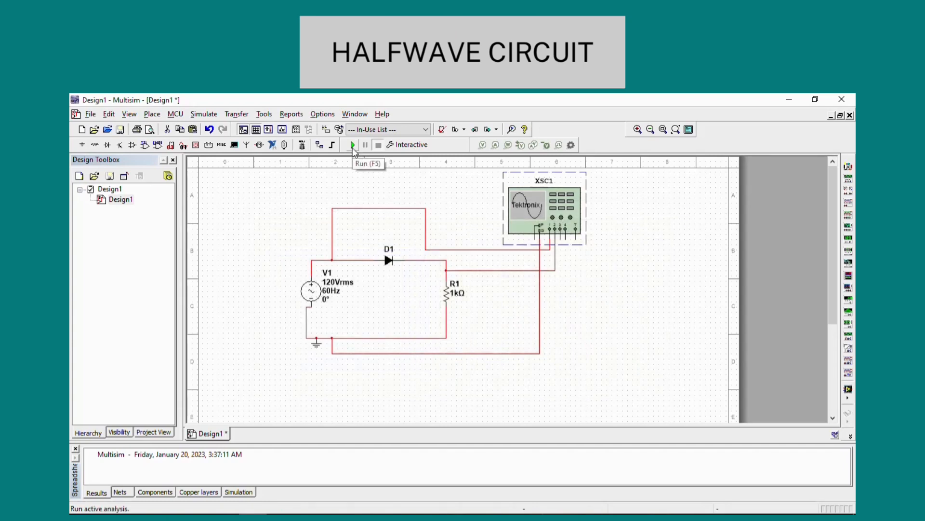
left_click(352, 145)
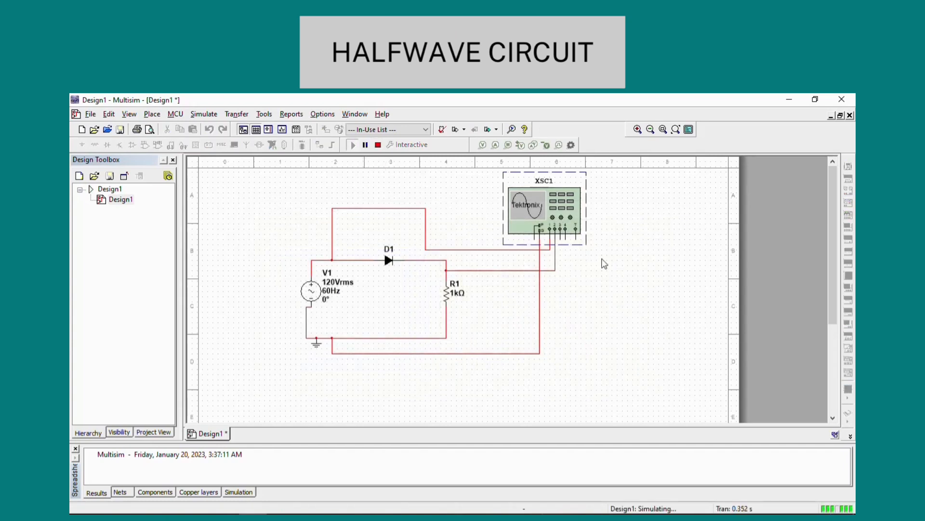
double_click(553, 235)
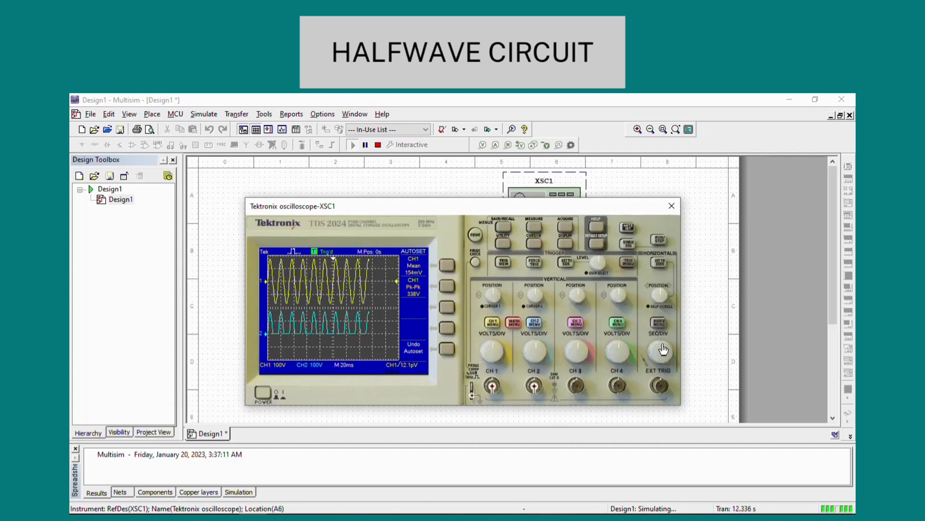
Set the oscilloscope's time base to 5 ms per division and its horizontal position to -300 µs
scroll(664, 349, "down", 1)
scroll(657, 351, "up", 3)
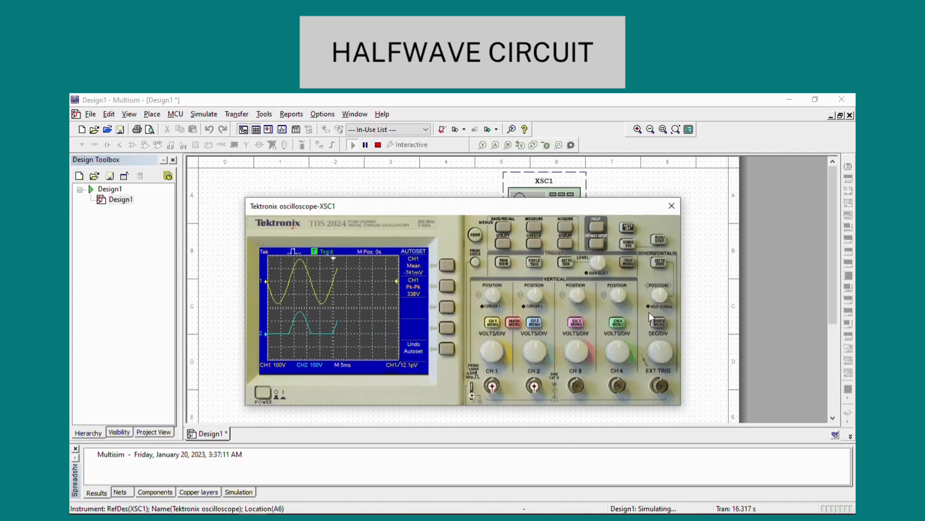
mouse_move(656, 298)
left_mouse_down()
mouse_move(670, 300)
mouse_move(662, 298)
left_mouse_up()
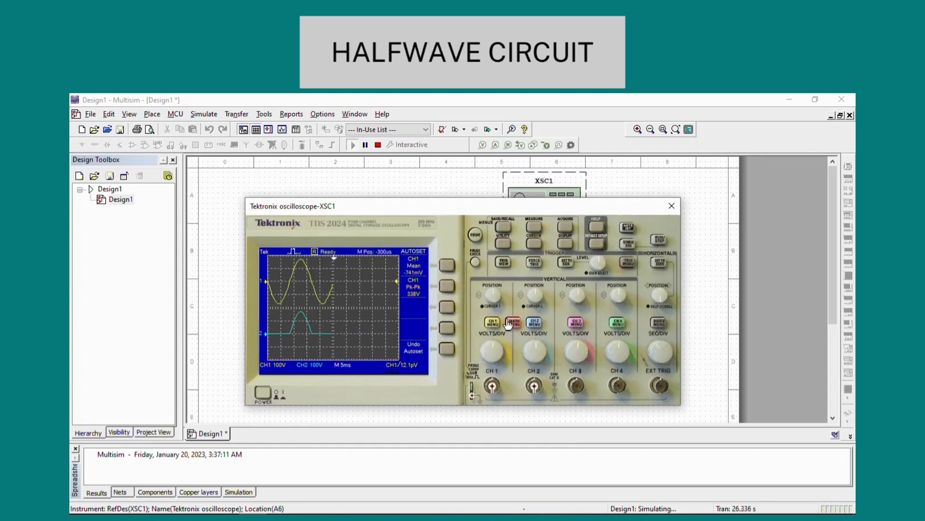
Align the channel 1 and channel 2 traces on the screen's centre line and set channel 1 to 50 V per division
mouse_move(498, 302)
left_mouse_down()
mouse_move(490, 292)
mouse_move(498, 309)
left_mouse_up()
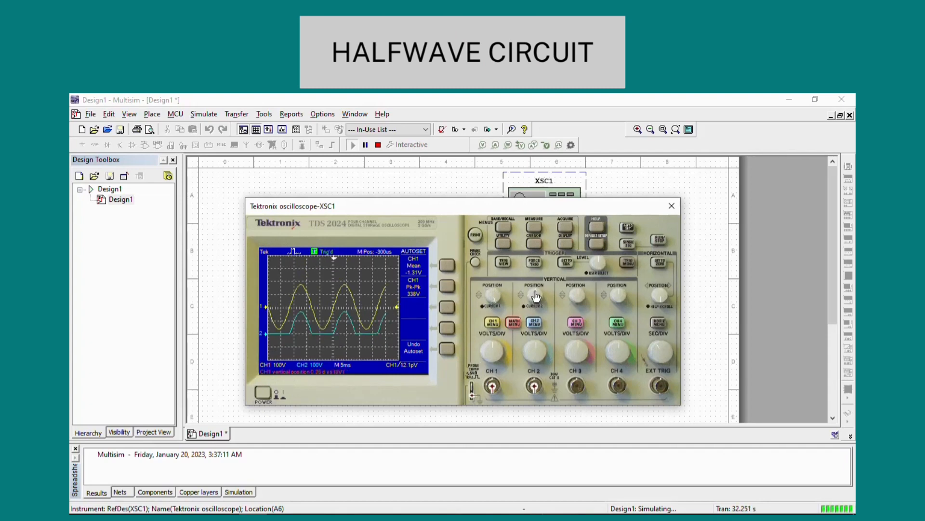
left_click_drag(540, 296, 538, 315)
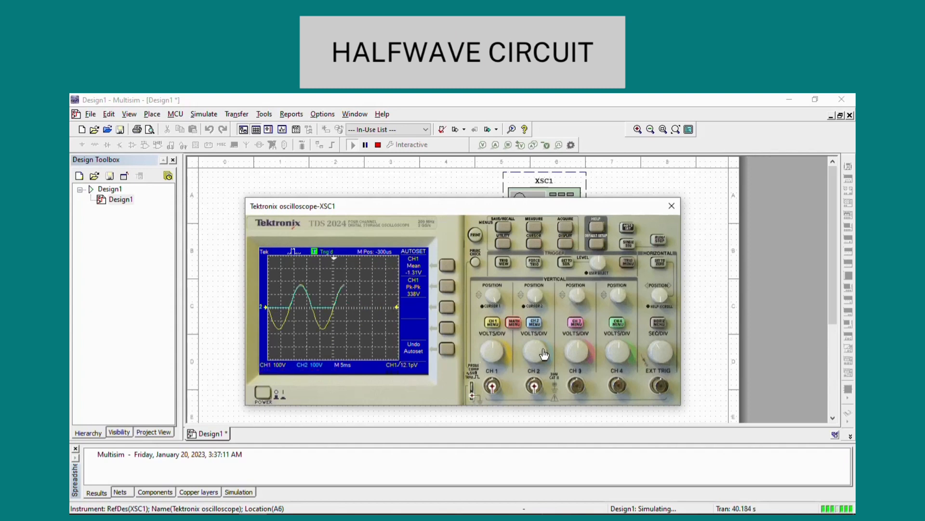
mouse_move(538, 360)
left_mouse_down()
mouse_move(543, 347)
mouse_move(537, 363)
mouse_move(533, 343)
mouse_move(536, 351)
left_mouse_up()
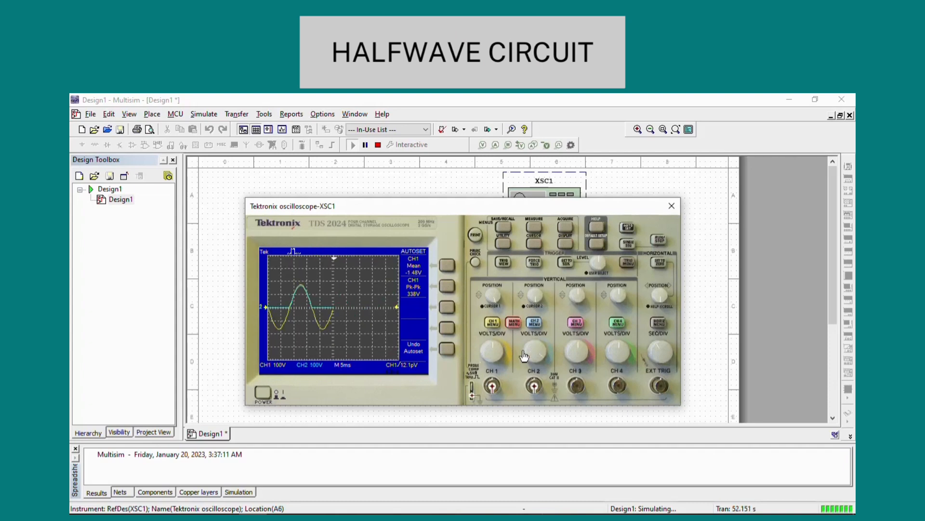
left_click(499, 355)
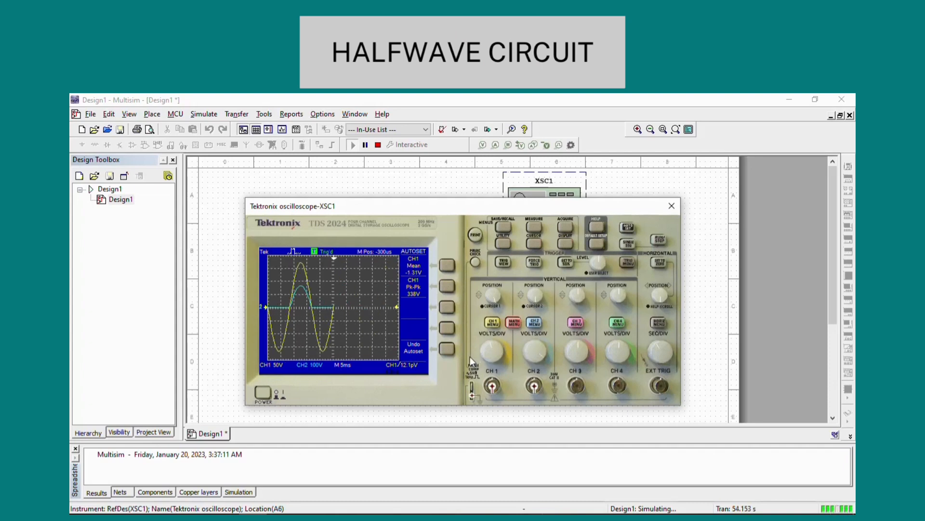
Display the oscilloscope's measurement list and capture a single acquisition
left_click(530, 223)
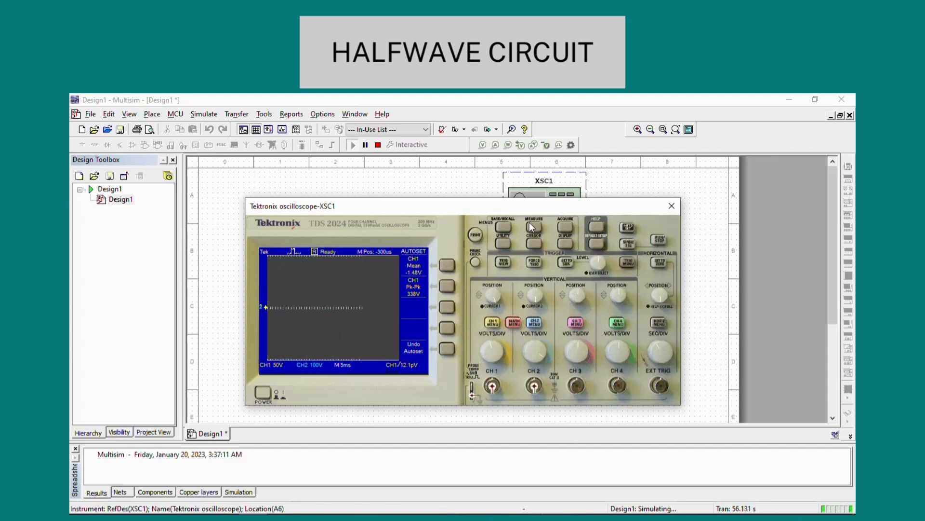
left_click(629, 246)
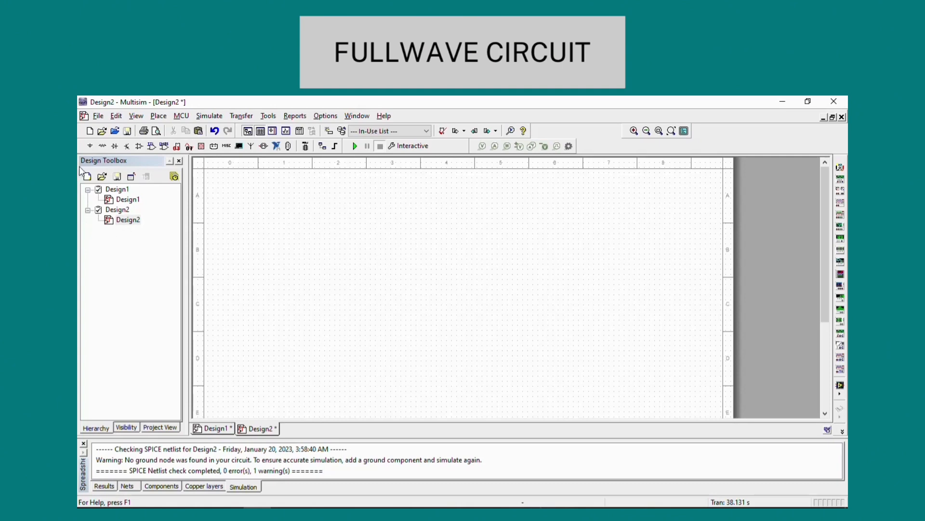
Place an AC_POWER source on the left part of the empty Design2 schematic
left_click(90, 147)
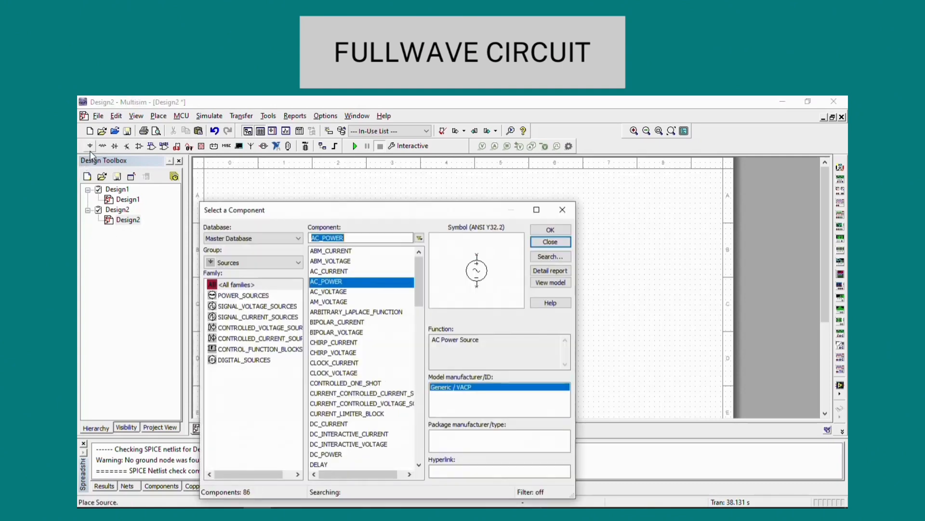
left_click(551, 230)
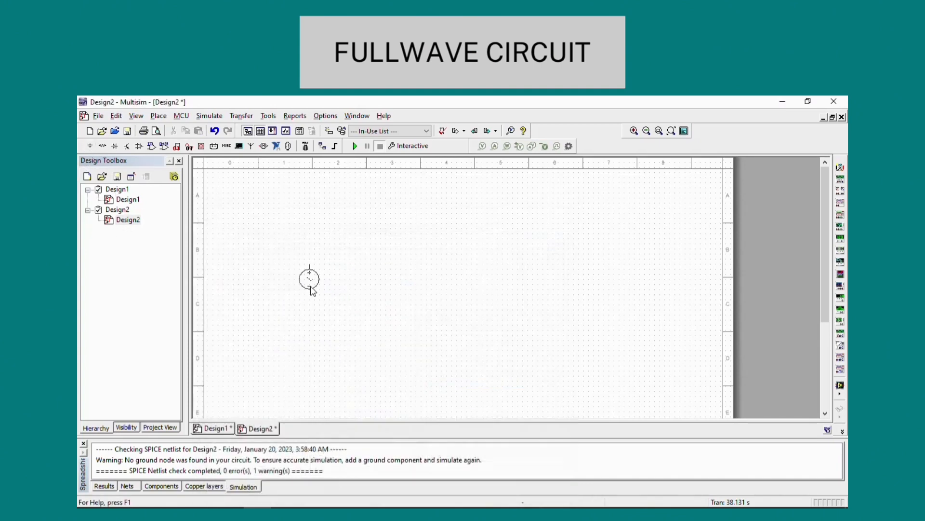
left_click(310, 311)
left_click(540, 242)
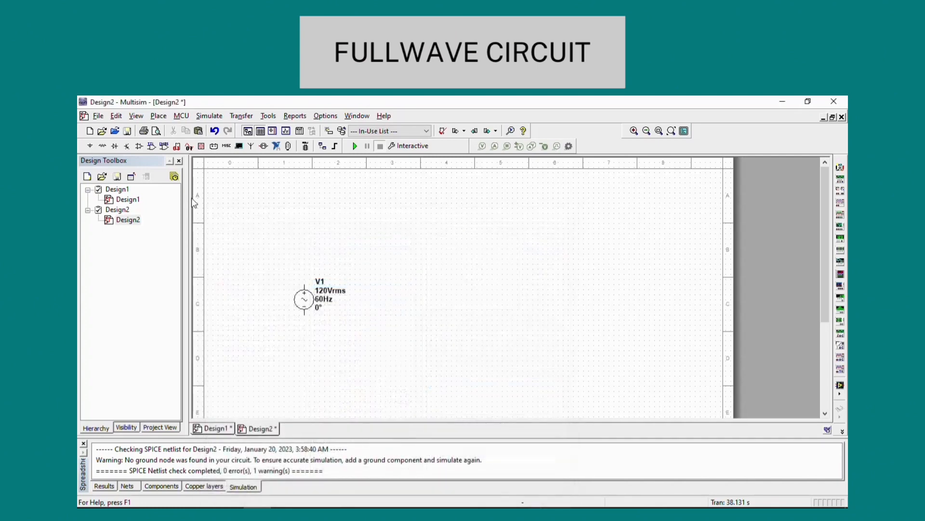
Place a 1J4B42 full-wave bridge rectifier to the right of the AC source
left_click(115, 146)
left_click(551, 229)
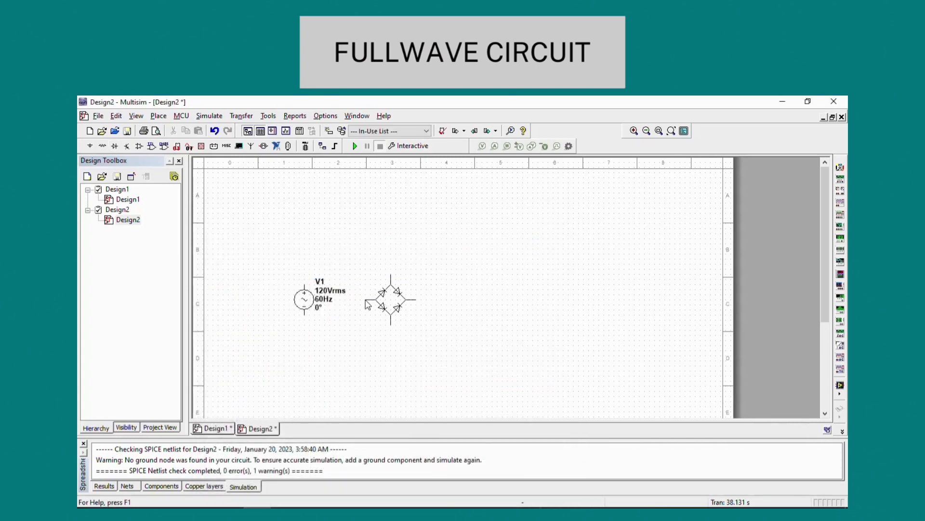
left_click(365, 302)
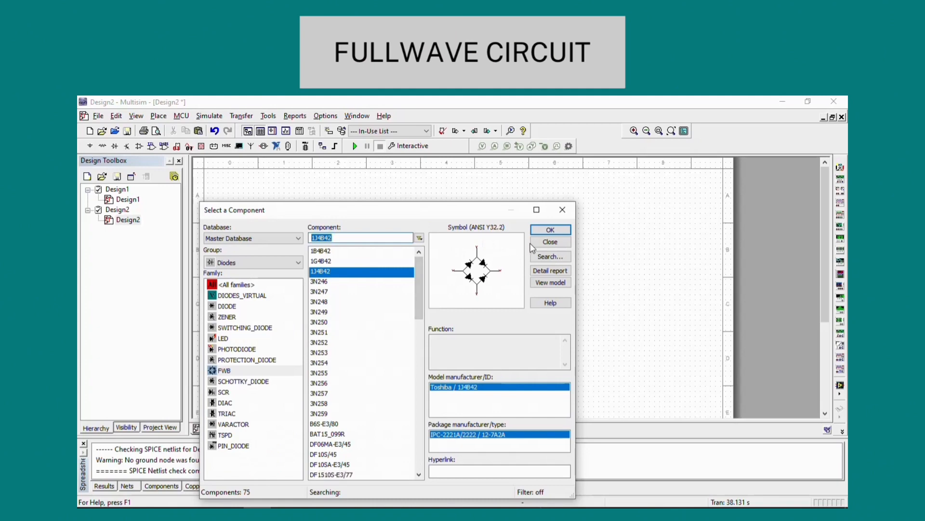
left_click(534, 247)
Place a 1 kΩ resistor to the right of the bridge rectifier
left_click(103, 146)
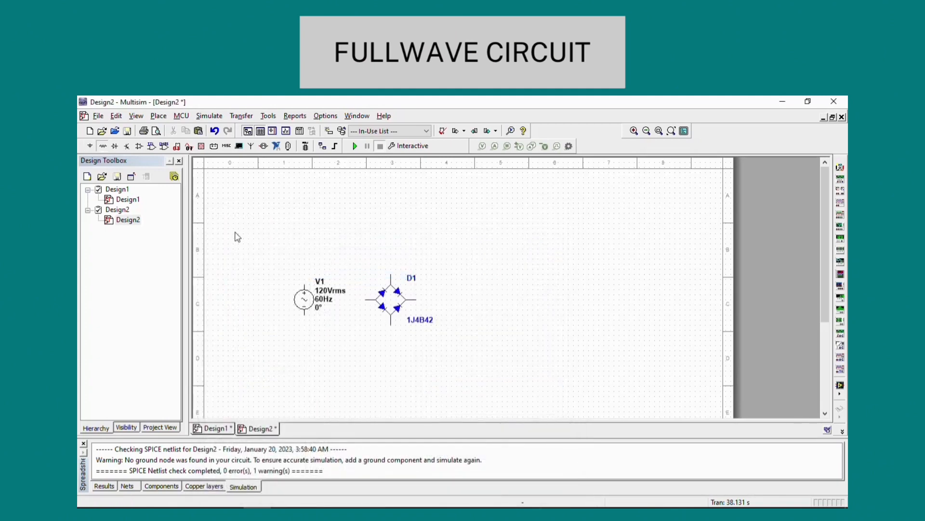
left_click(550, 230)
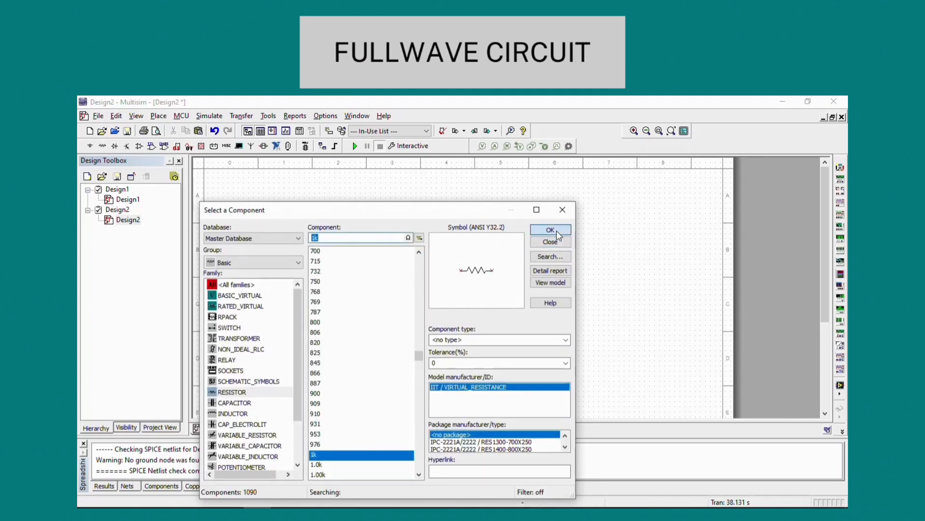
left_click(467, 303)
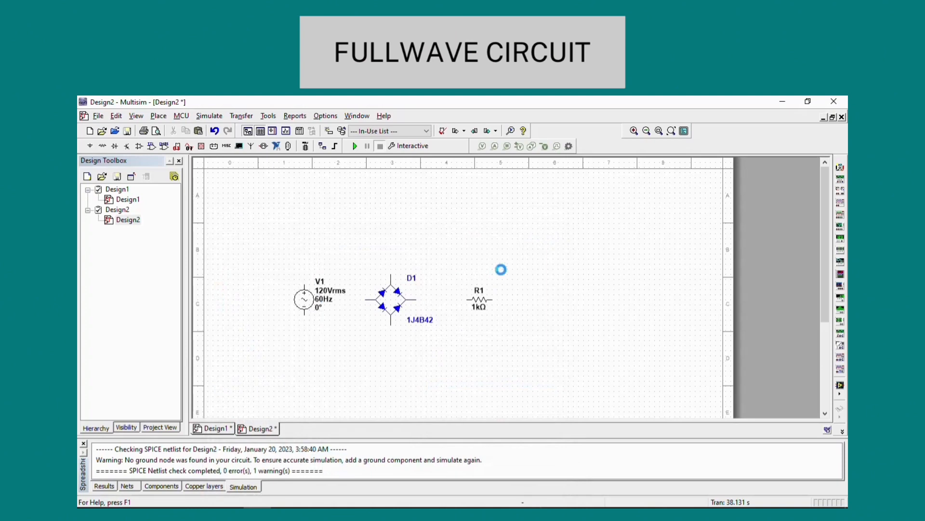
left_click(550, 244)
Wire the AC source to the bridge's upper and lower terminals and the resistor to its right and left terminals
left_click(305, 286)
left_click(392, 275)
left_click(415, 300)
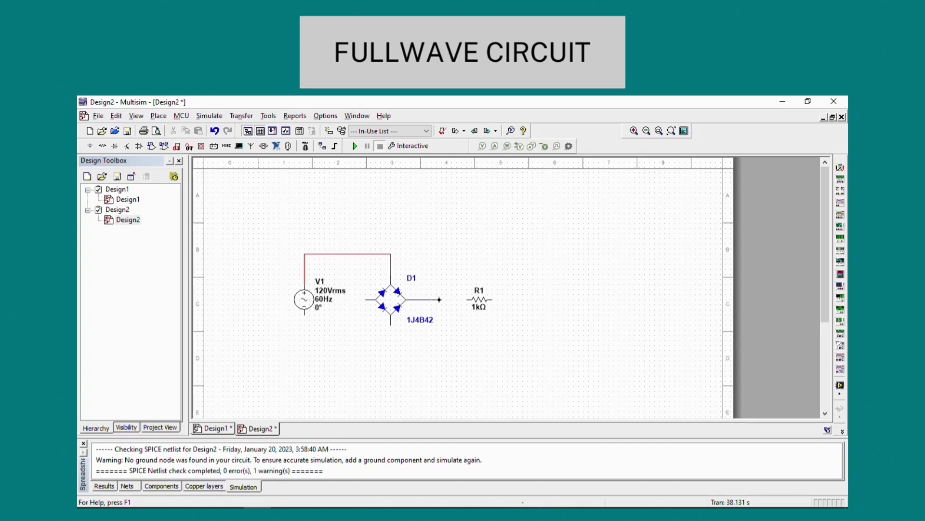
left_click(465, 300)
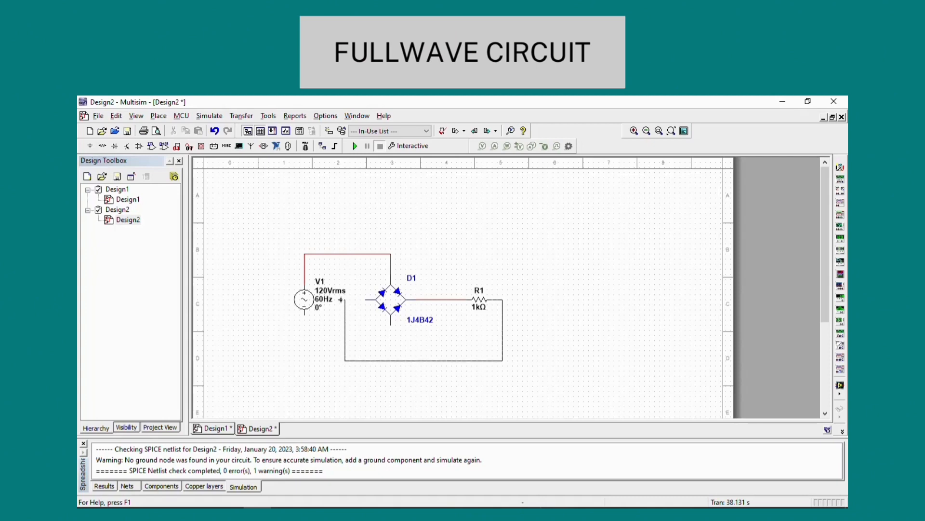
left_click(377, 299)
left_click(389, 326)
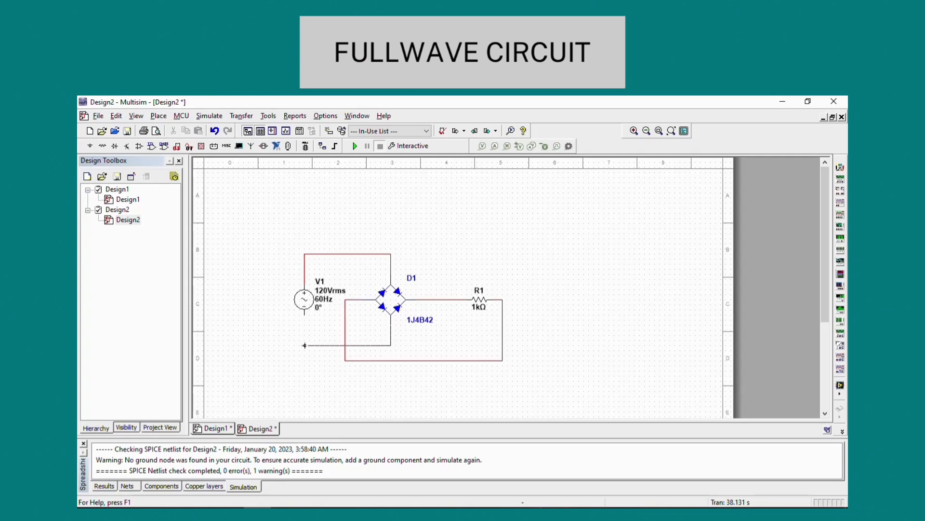
left_click(303, 316)
Place a Tektronix oscilloscope right of the resistor, wiring channel 1 to the source's upper wire and channel 2 to the resistor's return wire
left_click(841, 369)
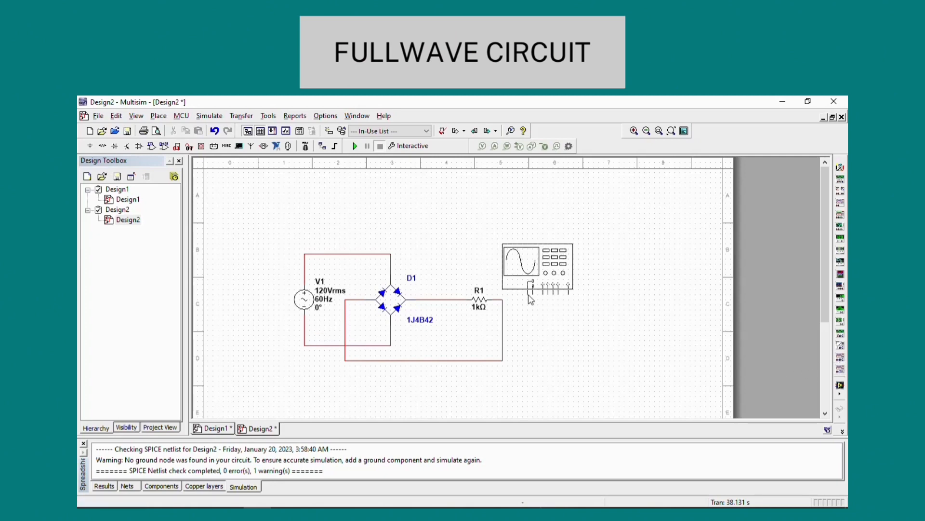
left_click(535, 293)
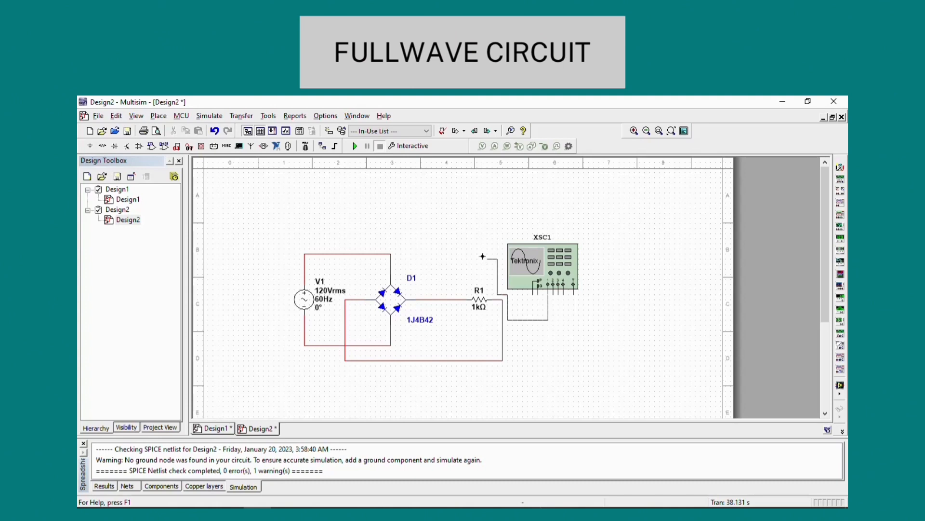
left_click(321, 254)
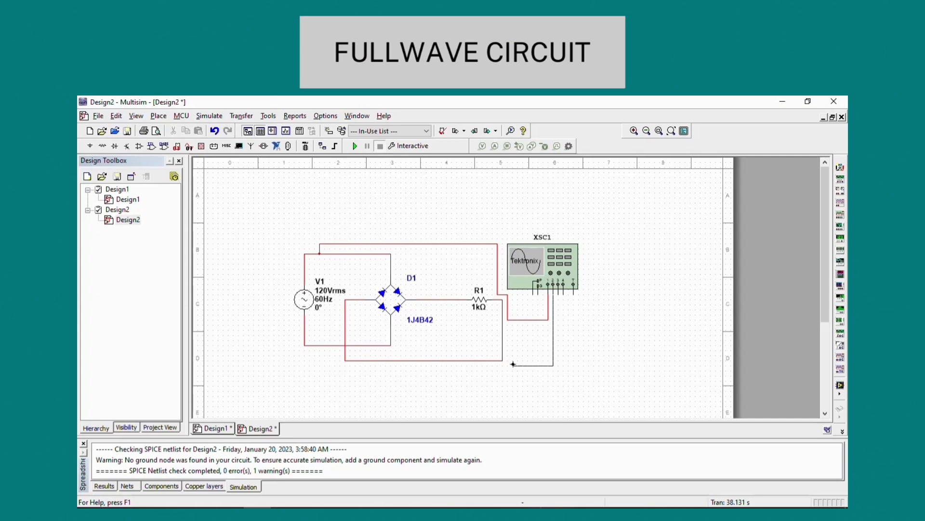
left_click(503, 344)
Place a GROUND symbol on the resistor's return wire below the bridge rectifier
left_click(90, 146)
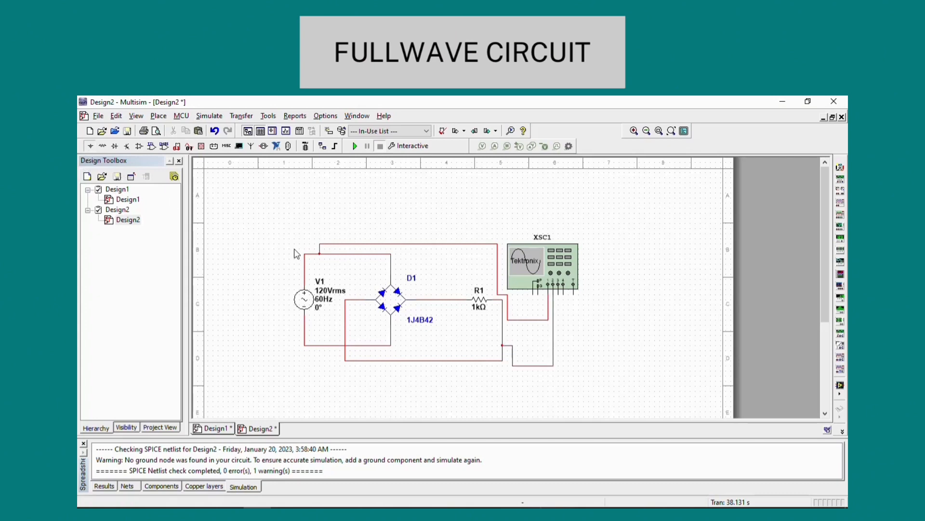
scroll(356, 386, "down", 8)
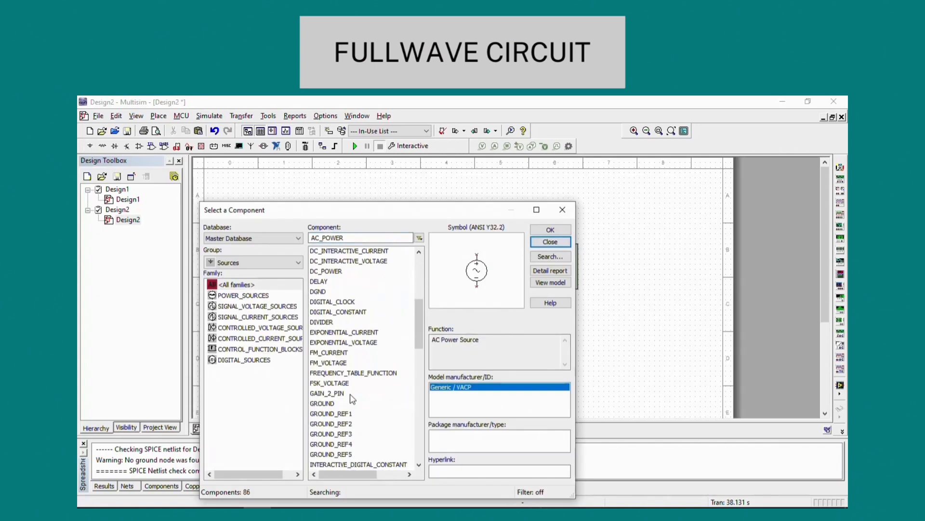
left_click(336, 343)
left_click(336, 344)
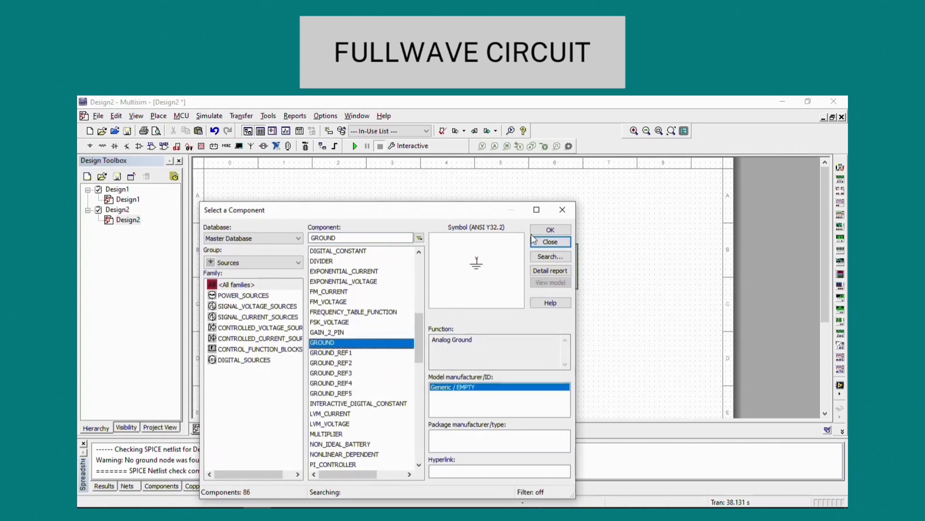
left_click(547, 231)
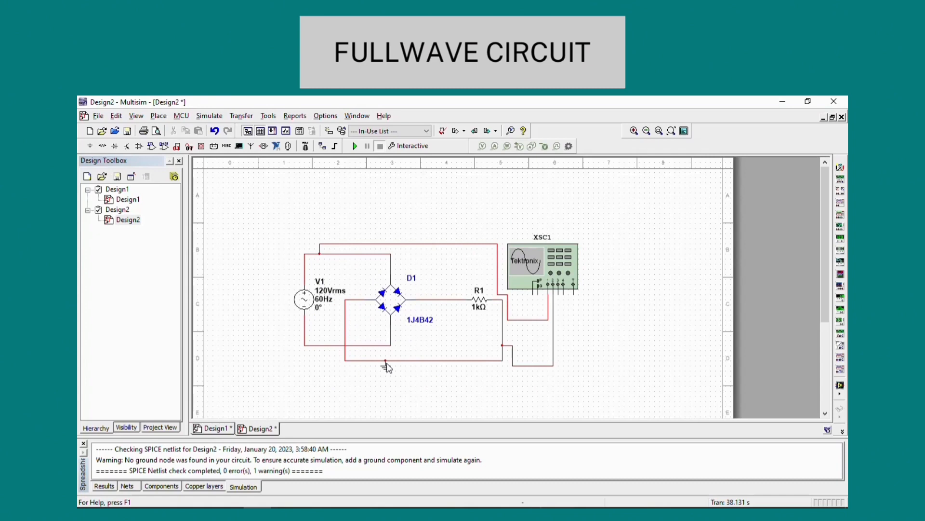
left_click(389, 366)
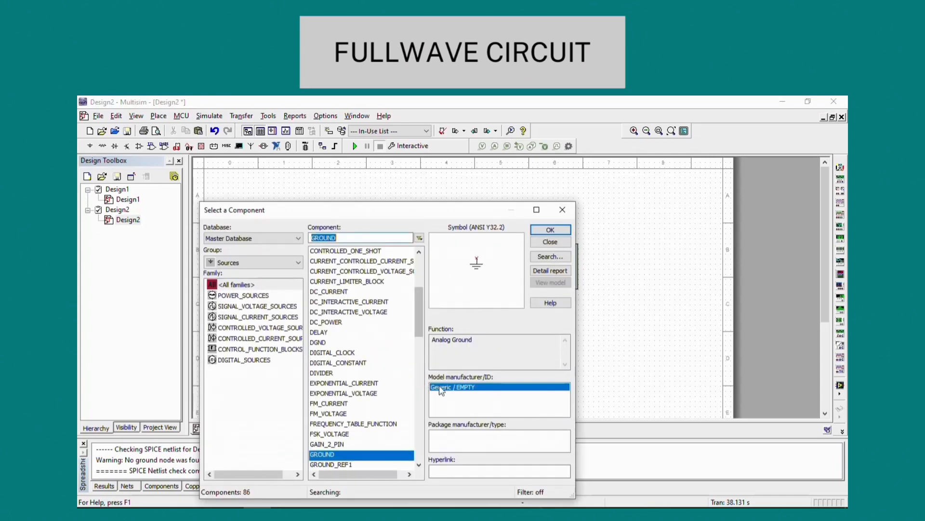
left_click(547, 240)
Open the full-wave circuit's Tektronix oscilloscope and switch on its power
double_click(517, 265)
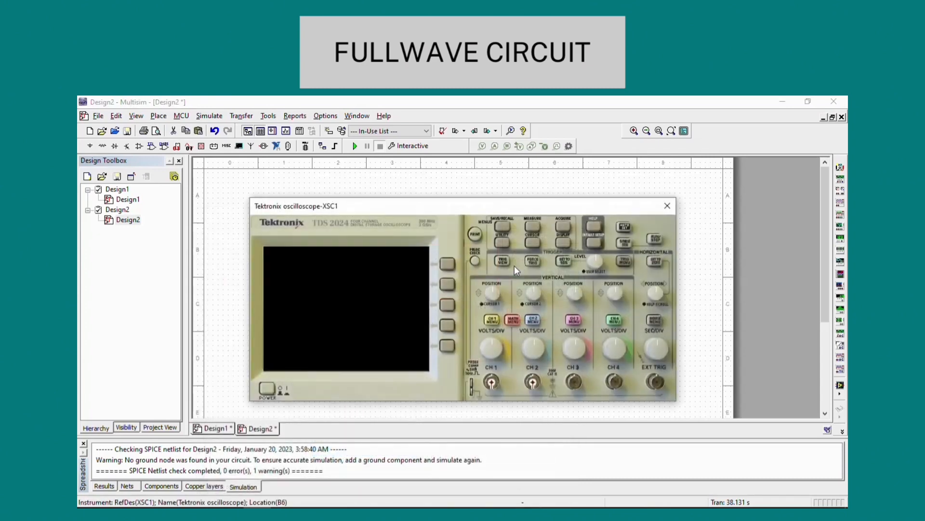
left_click(267, 389)
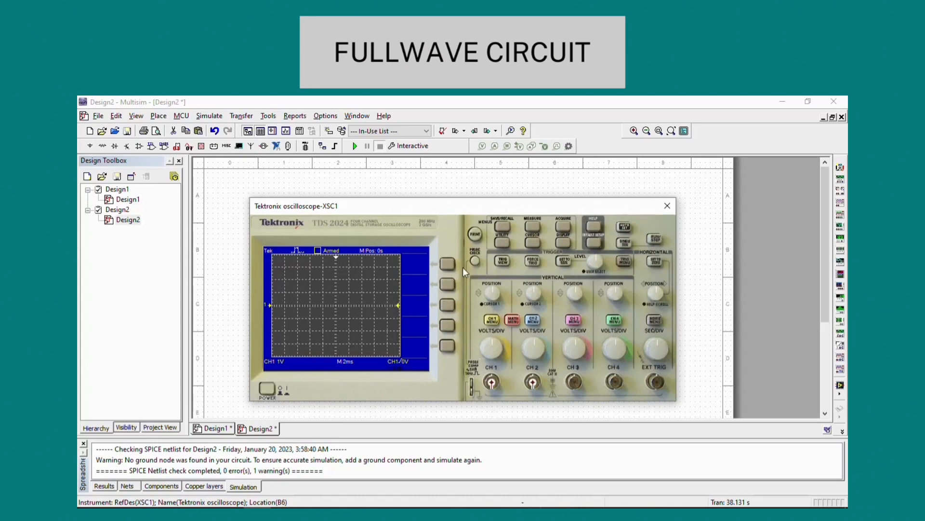
Set the oscilloscope's first two measurements to channel 1 frequency (Freq) and channel 1 period
left_click(533, 228)
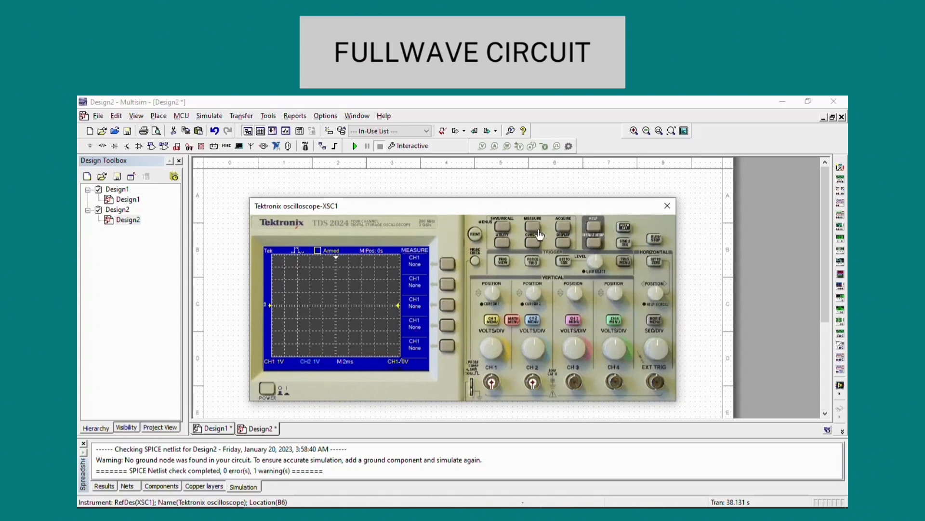
left_click(445, 268)
left_click(448, 285)
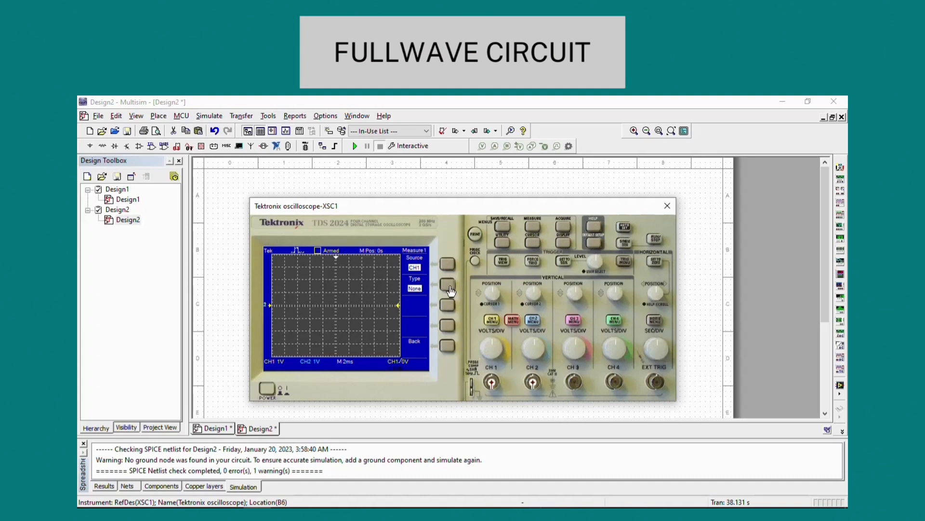
left_click(447, 347)
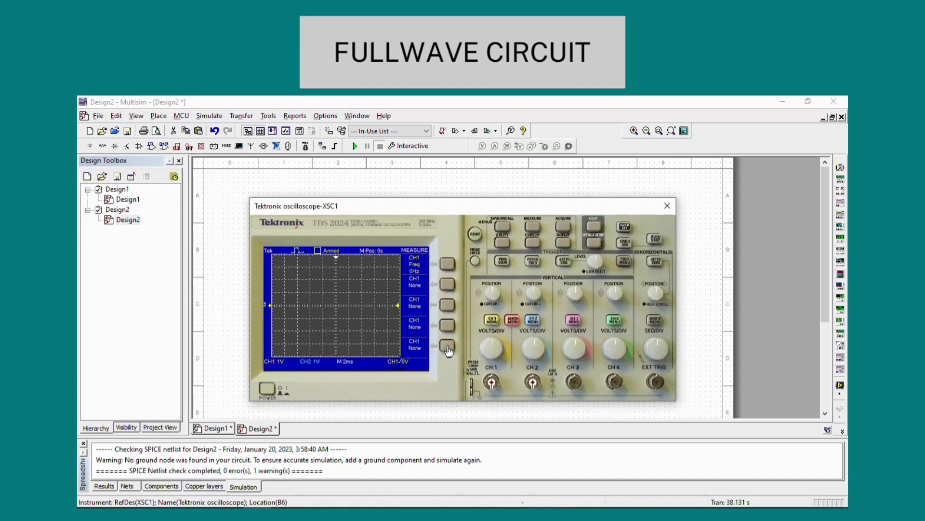
left_click(447, 289)
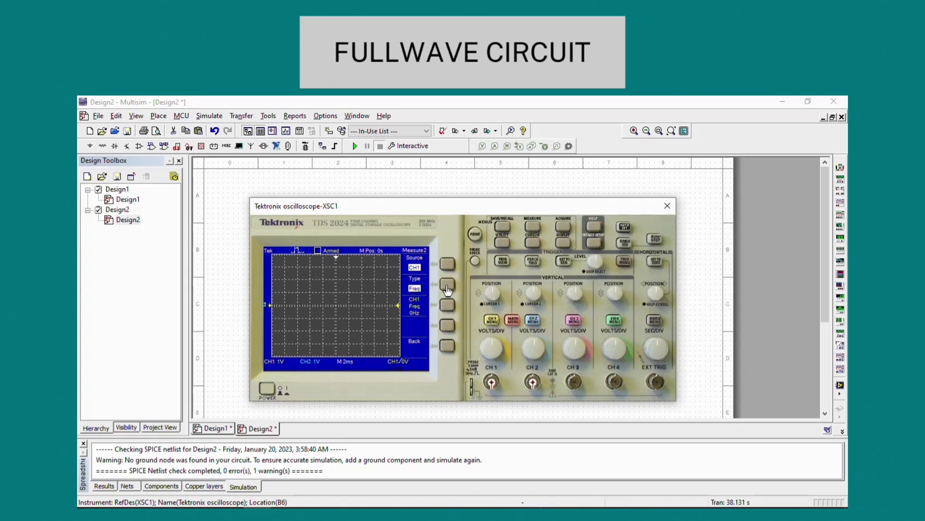
left_click(448, 284)
left_click(444, 348)
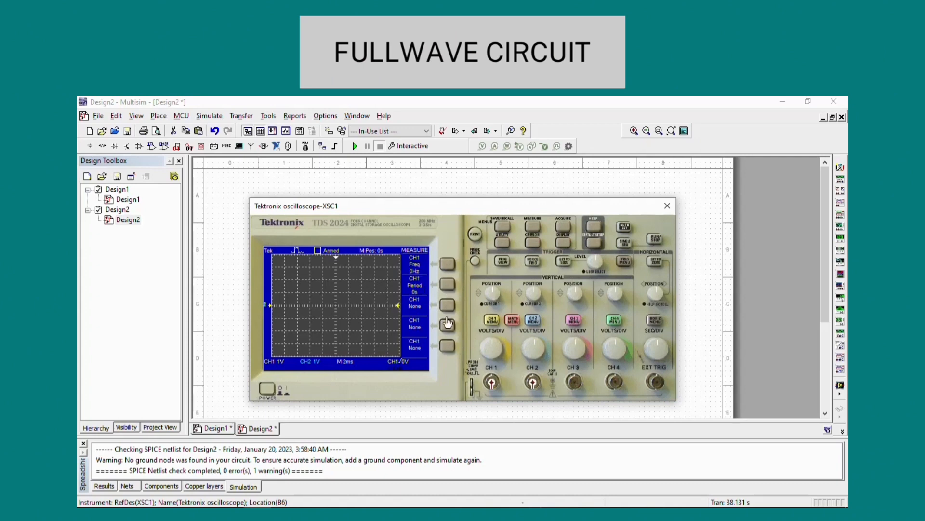
Set the oscilloscope's third measurement to channel 1 peak-to-peak (Pk-Pk)
left_click(449, 304)
left_click(449, 289)
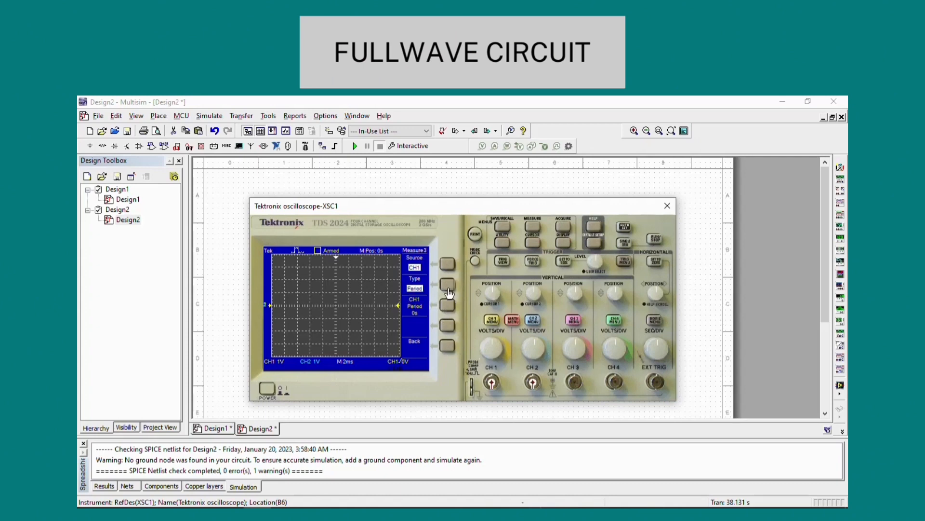
left_click(449, 290)
left_click(449, 288)
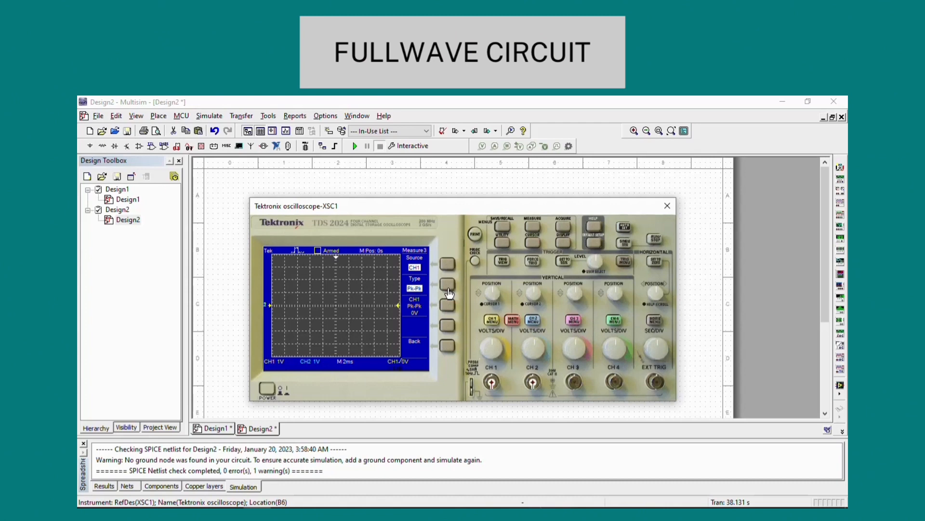
left_click(446, 350)
Set the oscilloscope's fourth measurement to channel 1 maximum (Max)
left_click(447, 329)
left_click(449, 286)
left_click(449, 285)
left_click(449, 285)
left_click(449, 285)
left_click(449, 285)
left_click(449, 285)
left_click(449, 285)
left_click(447, 347)
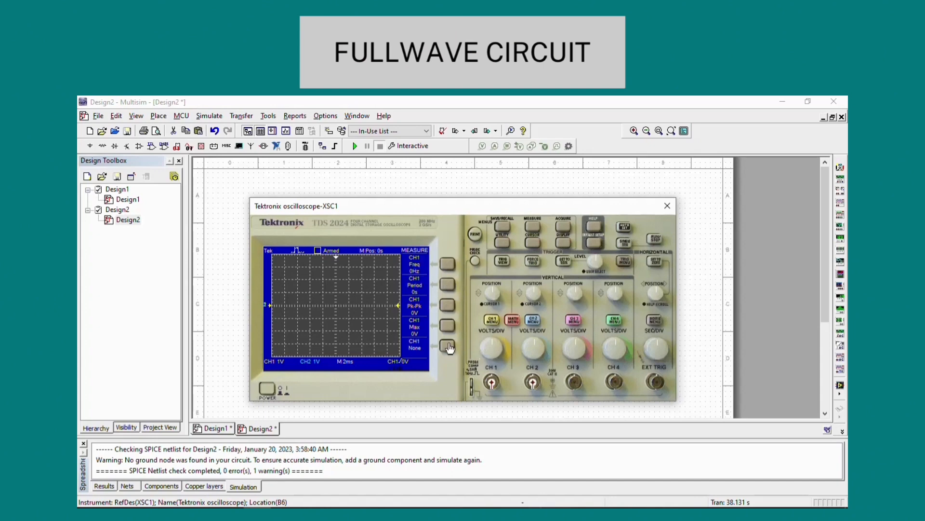
Set the oscilloscope's fifth measurement to channel 1 cycle RMS (Cyc RMS)
left_click(447, 346)
left_click(450, 286)
left_click(449, 285)
left_click(449, 286)
left_click(450, 285)
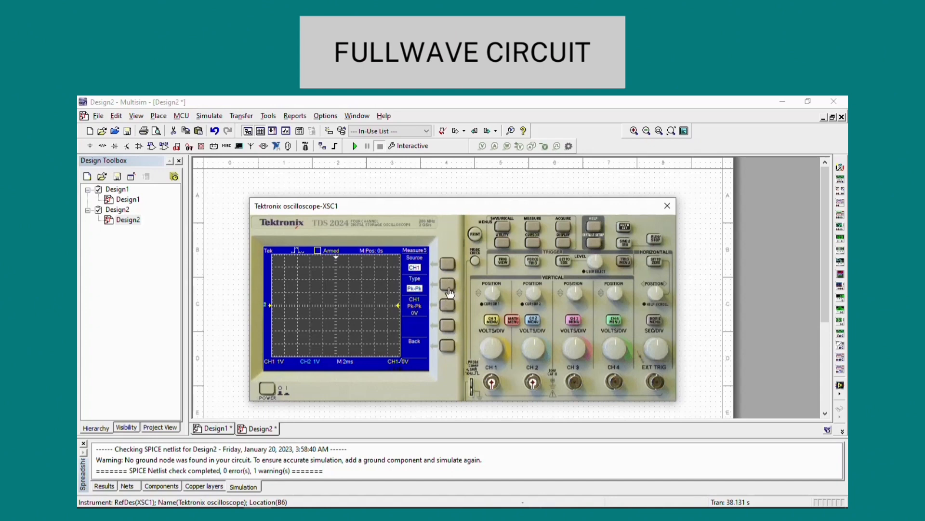
left_click(449, 292)
left_click(447, 346)
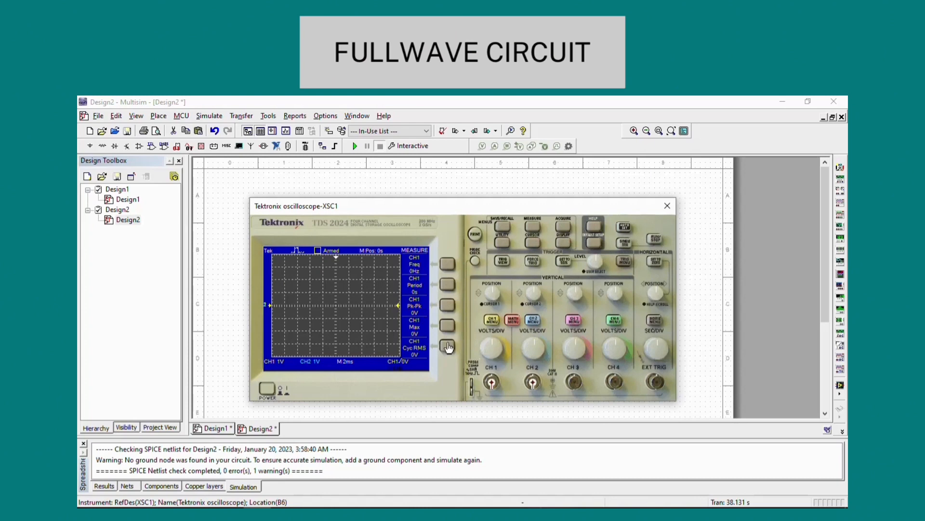
Check channel 1's coupling settings and the measurement list, and close the oscilloscope
left_click(491, 320)
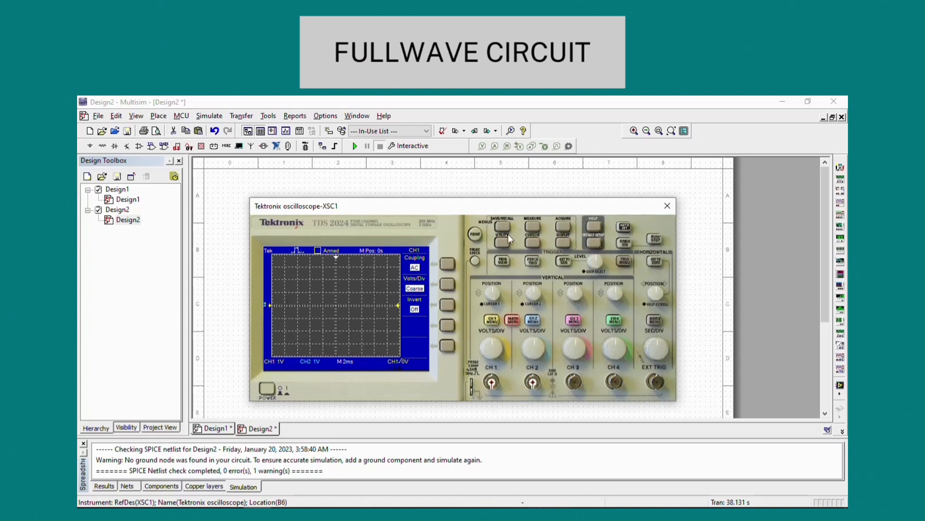
left_click(533, 231)
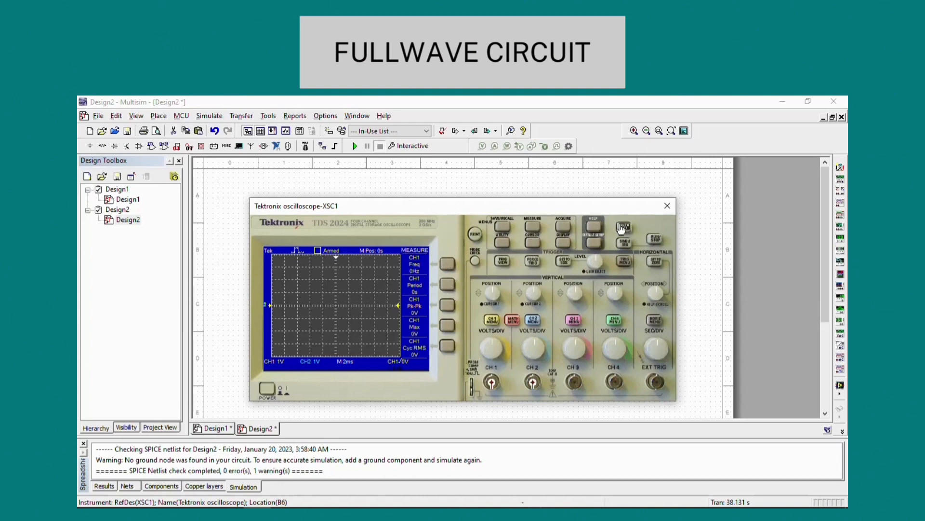
left_click(668, 206)
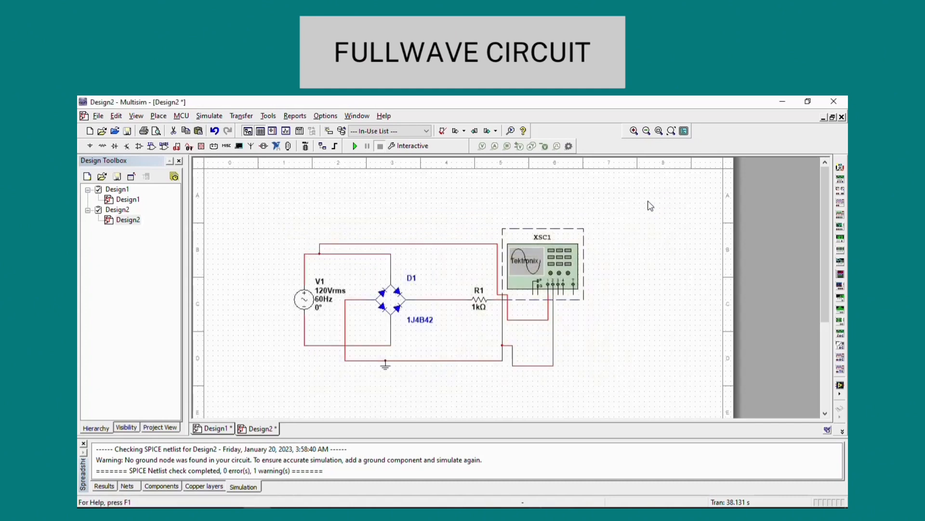
left_click(648, 206)
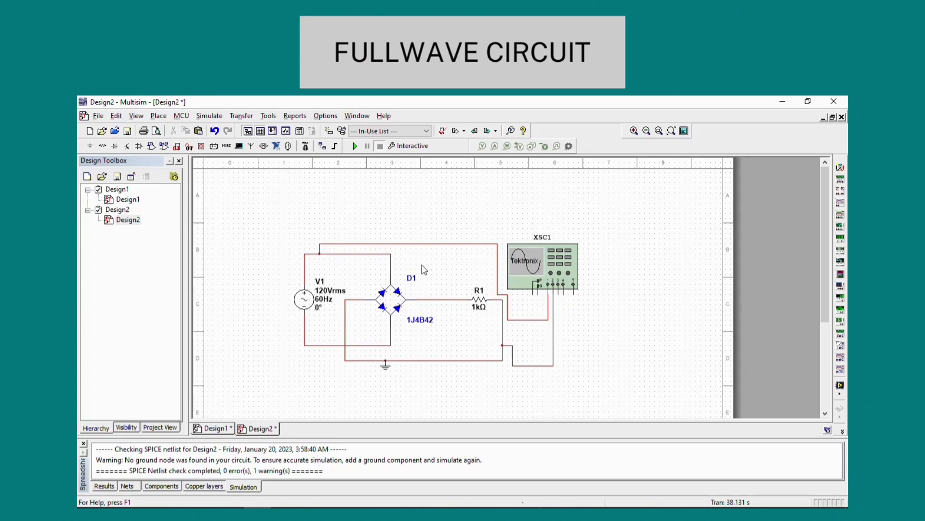
Run the full-wave circuit simulation and set the oscilloscope's time base to 10 ms per division
left_click(356, 146)
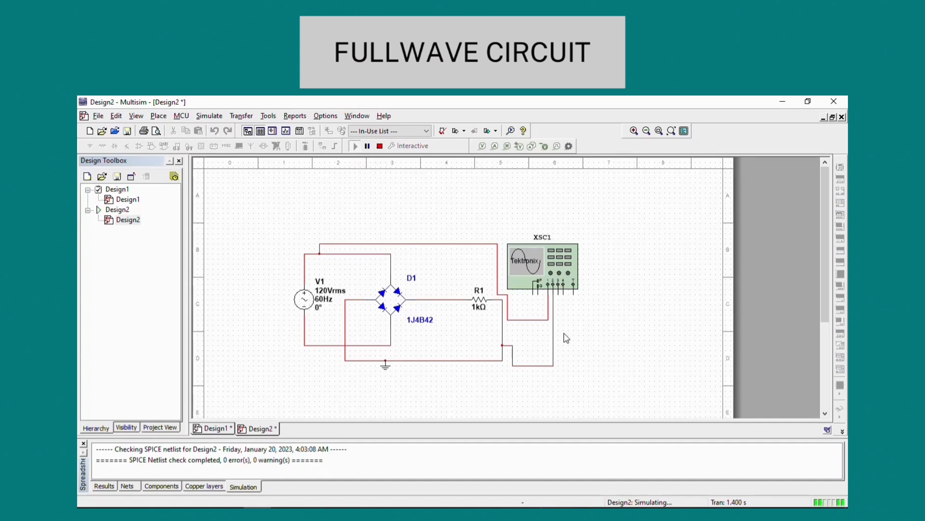
double_click(521, 271)
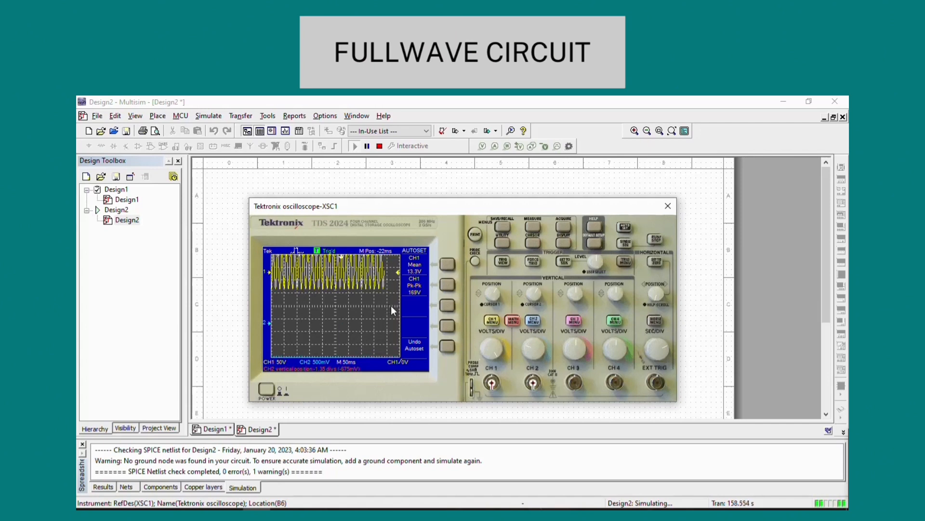
left_click(665, 354)
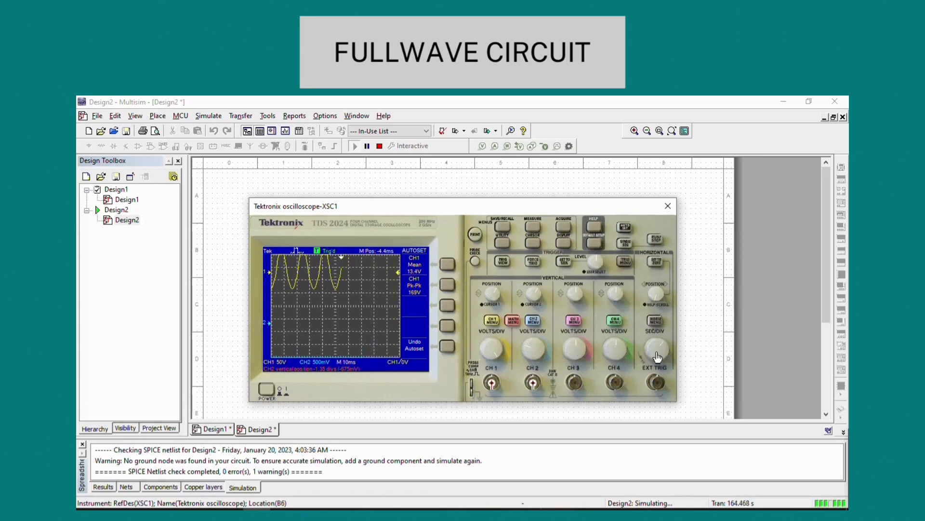
left_click(658, 357)
left_click(658, 357)
Set the vertical scale of channels 1 and 2 to 100 V per division each
left_click(496, 353)
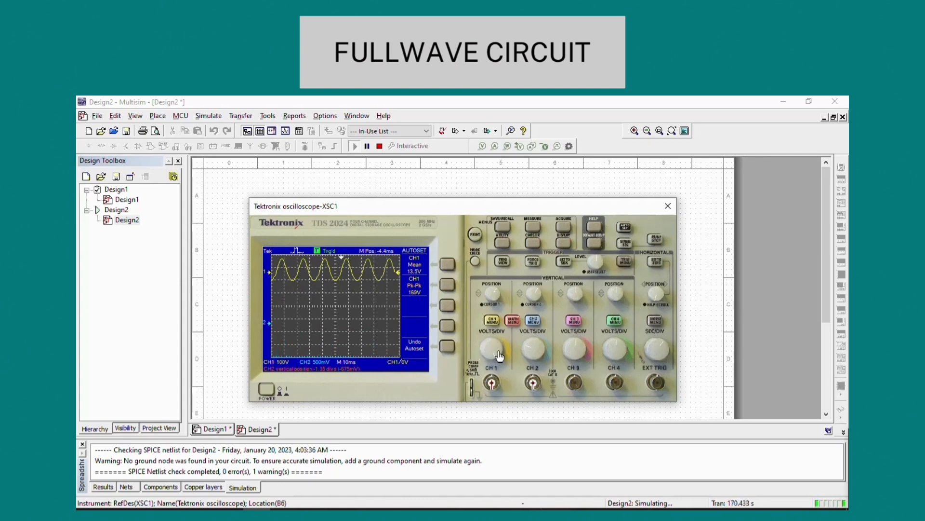
left_click(535, 353)
left_click(535, 353)
scroll(535, 353, "down", 9)
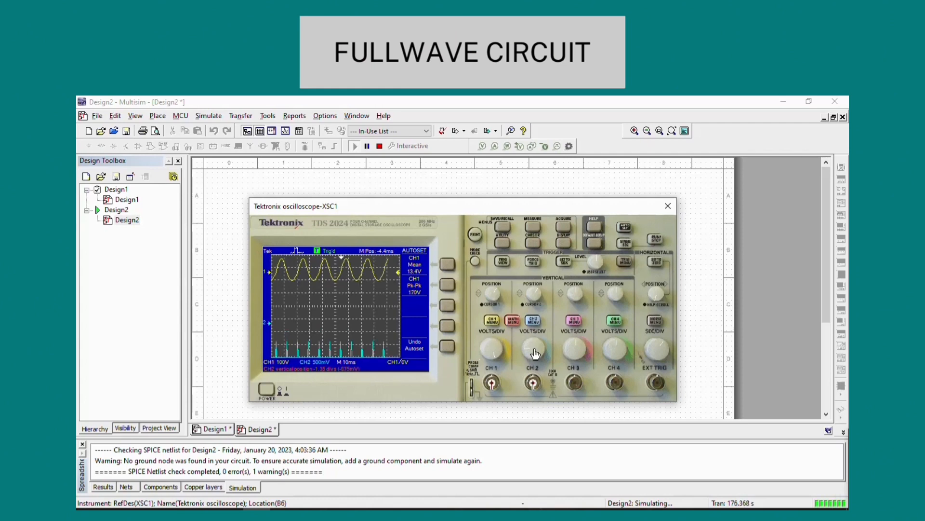
scroll(535, 353, "down", 2)
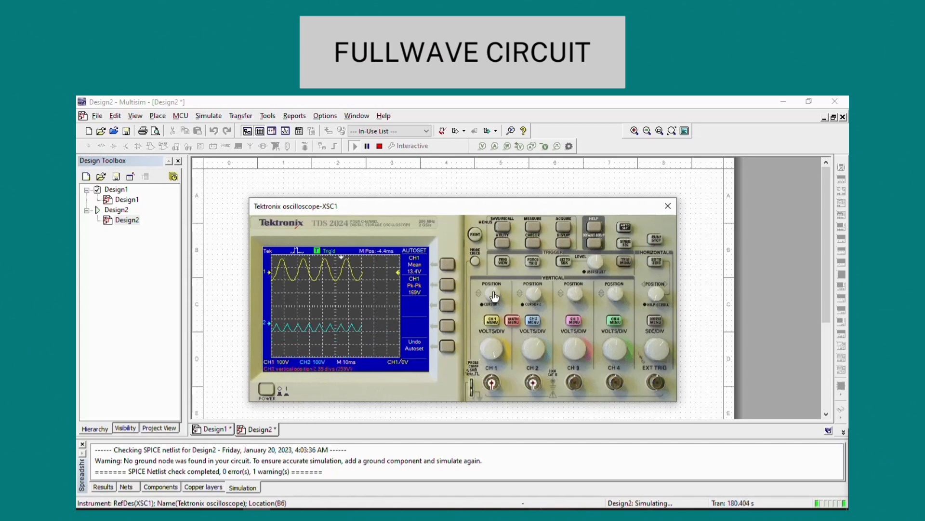
Move the channel 1 trace to vertical position 0 divisions and raise the channel 2 trace to the same baseline
scroll(495, 296, "up", 2)
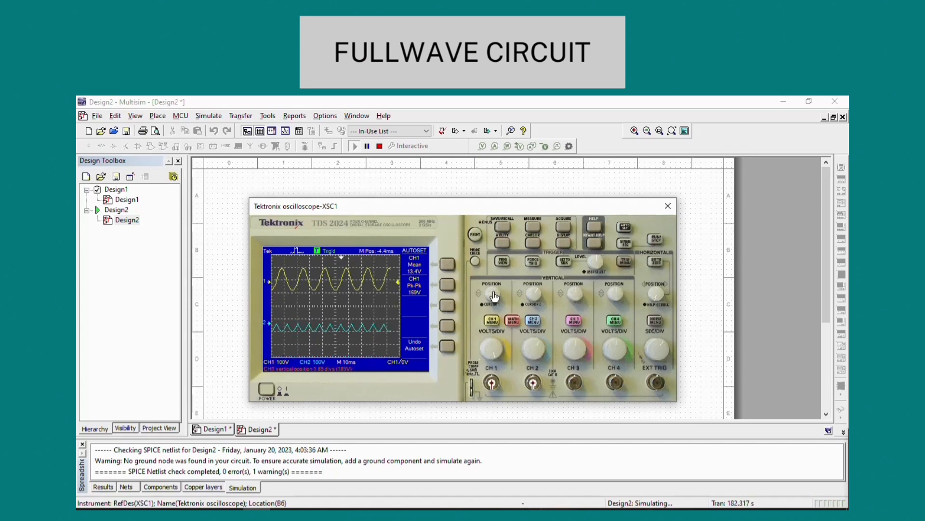
scroll(495, 296, "down", 20)
scroll(495, 296, "down", 4)
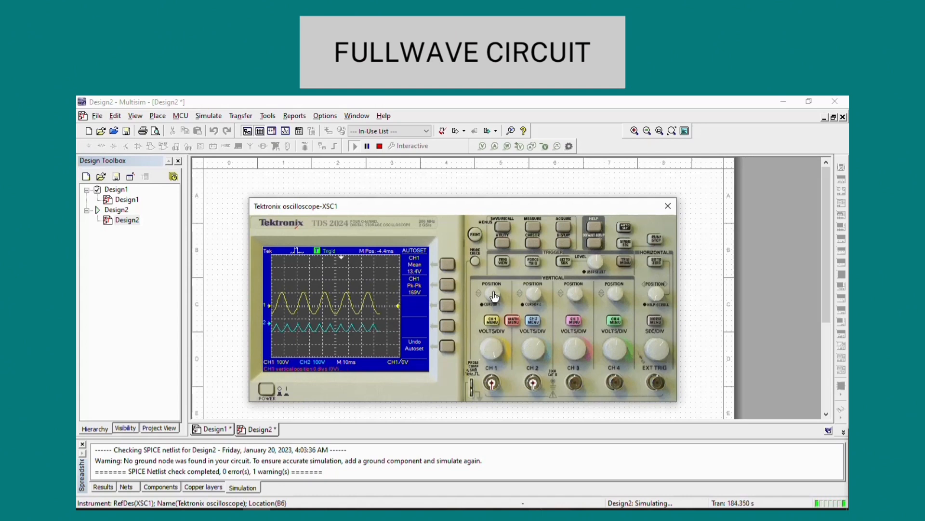
scroll(534, 302, "up", 20)
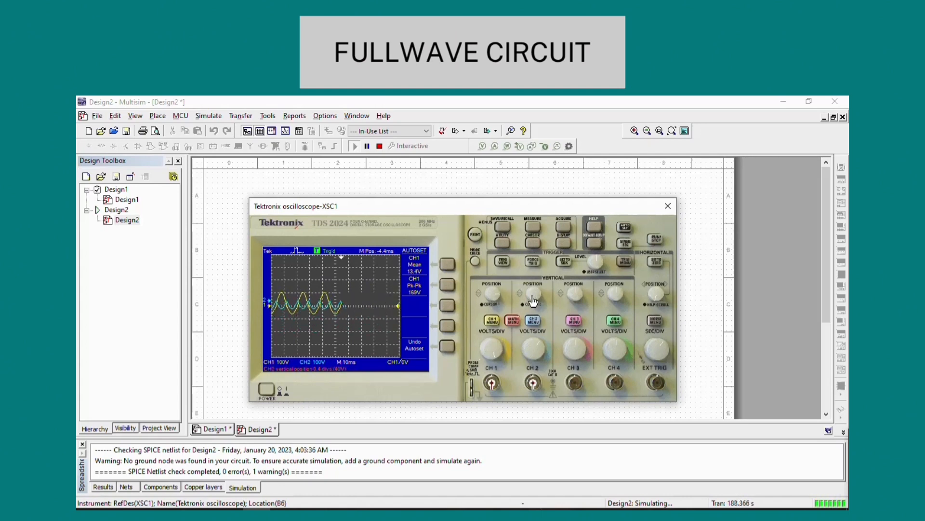
Set channel 2 to 20 V per division and raise its trace to vertical position 1.6 divisions
scroll(534, 301, "down", 2)
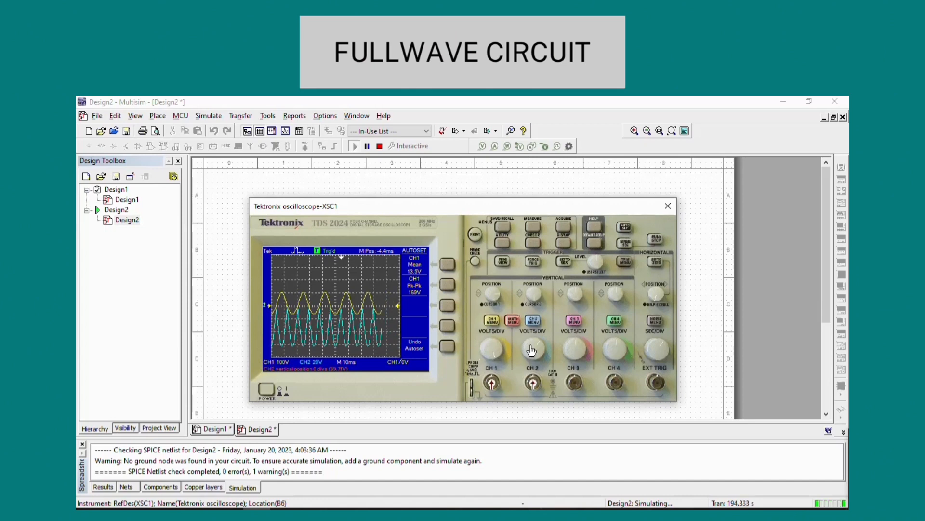
scroll(533, 296, "up", 9)
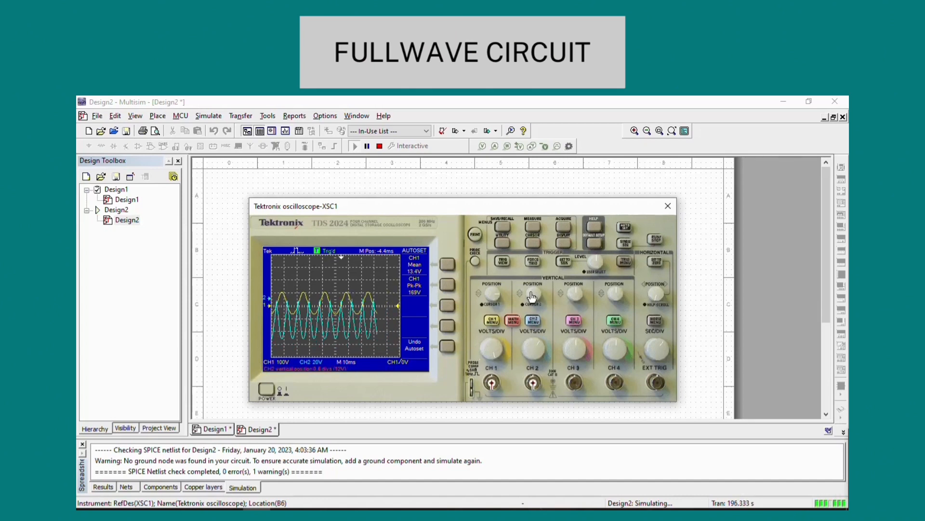
scroll(532, 296, "down", 1)
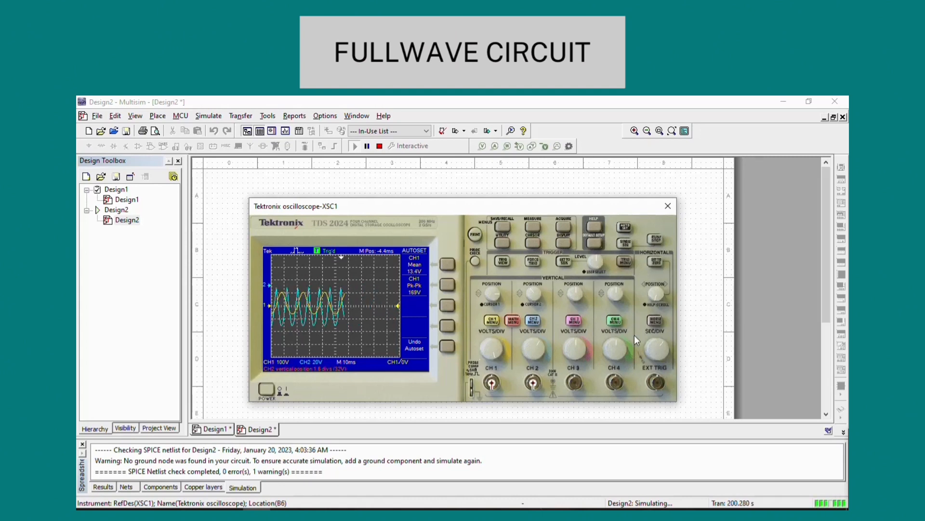
Freeze the waveforms at a 5 ms per division time base and display the five channel 1 measurements
scroll(653, 356, "up", 1)
scroll(654, 357, "down", 1)
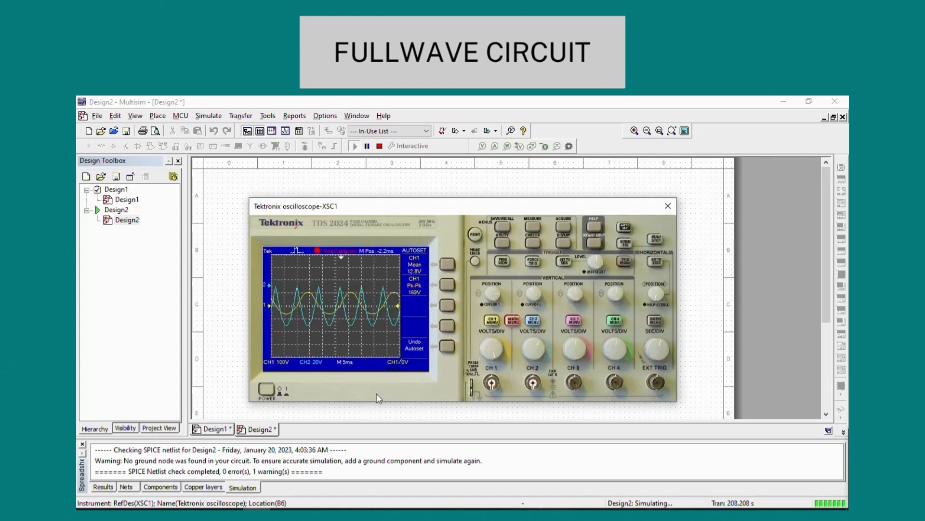
left_click(539, 225)
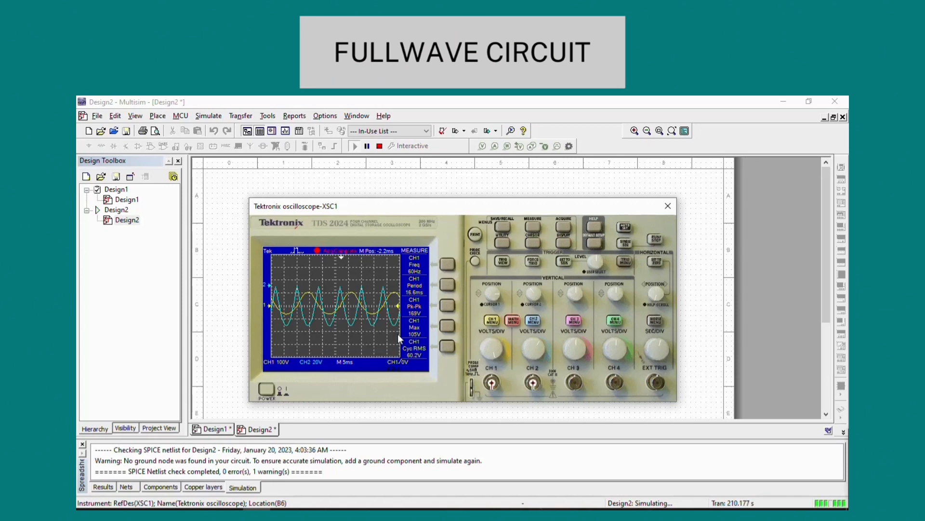